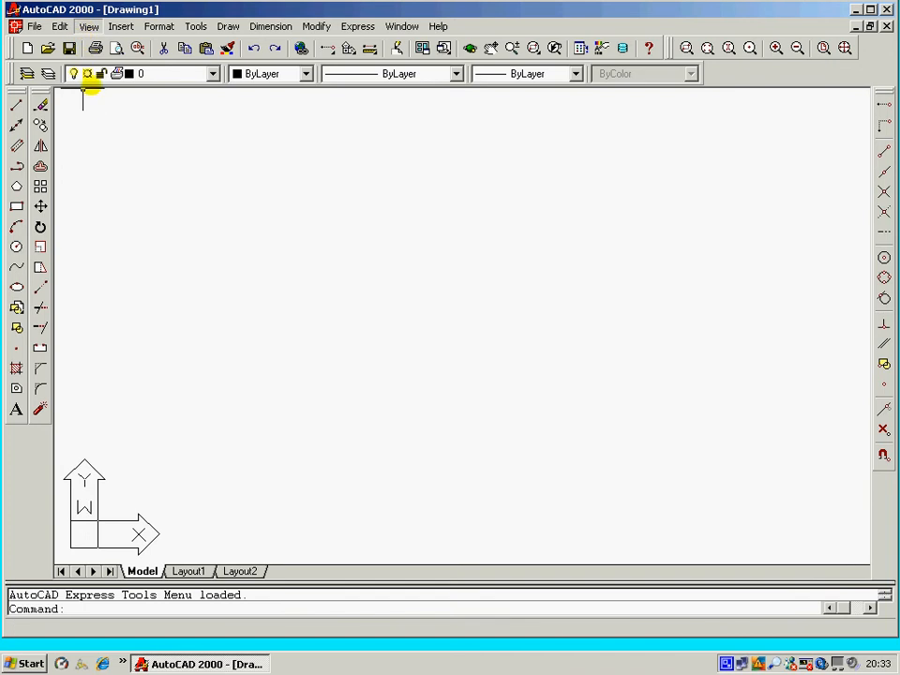
Hide the Modify and Object Snap toolbars through the toolbar list.
{"action": "left_click", "coordinate": [87, 26]}
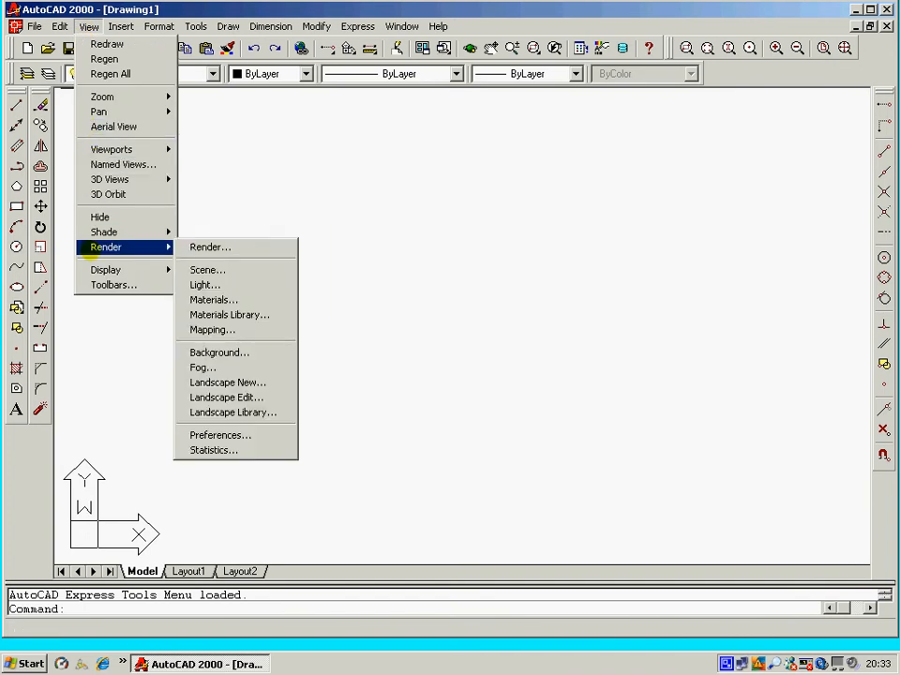
{"action": "left_click", "coordinate": [143, 286]}
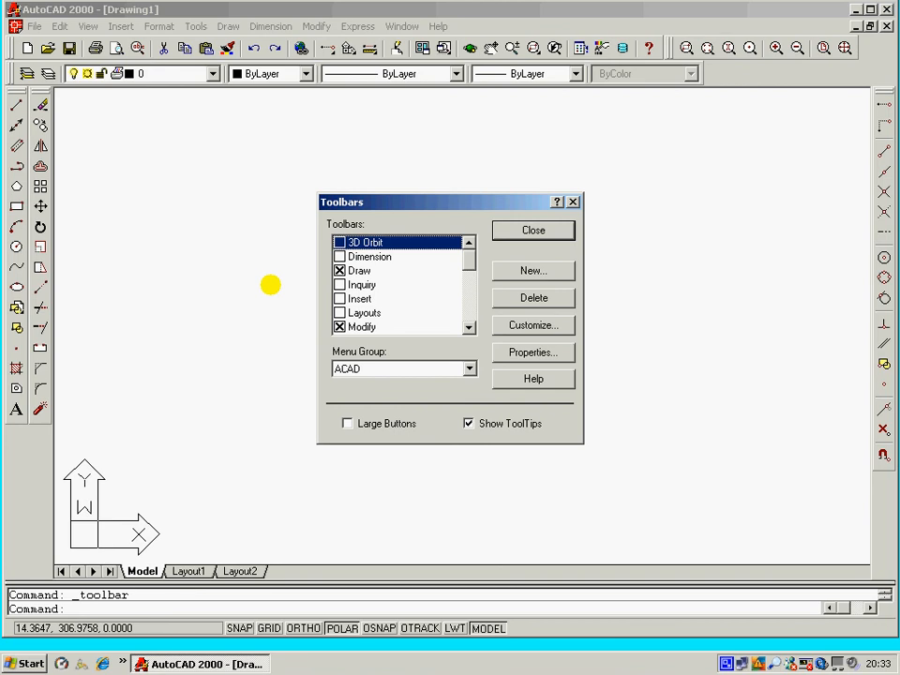
{"action": "left_click", "coordinate": [340, 326]}
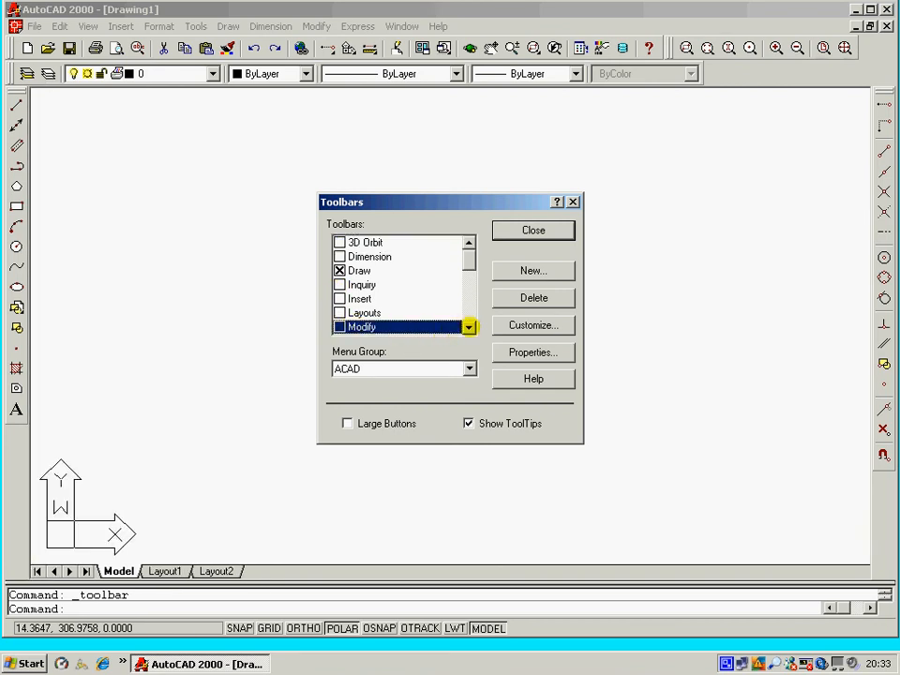
{"action": "left_click", "coordinate": [468, 326]}
{"action": "left_click", "coordinate": [467, 327]}
{"action": "left_click", "coordinate": [468, 326]}
{"action": "left_click", "coordinate": [468, 326]}
{"action": "left_click", "coordinate": [468, 326]}
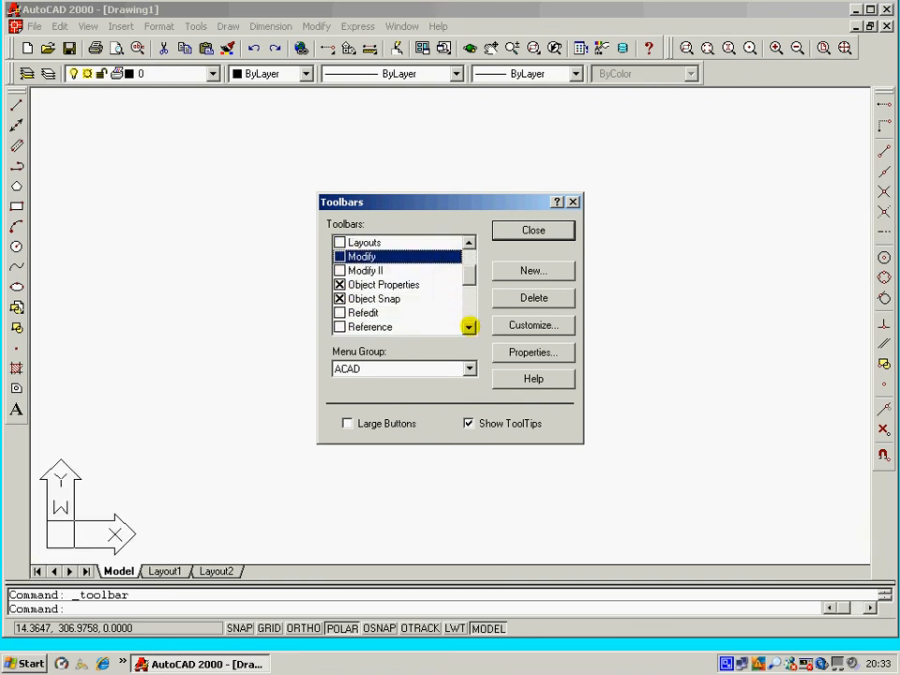
{"action": "left_click", "coordinate": [339, 298]}
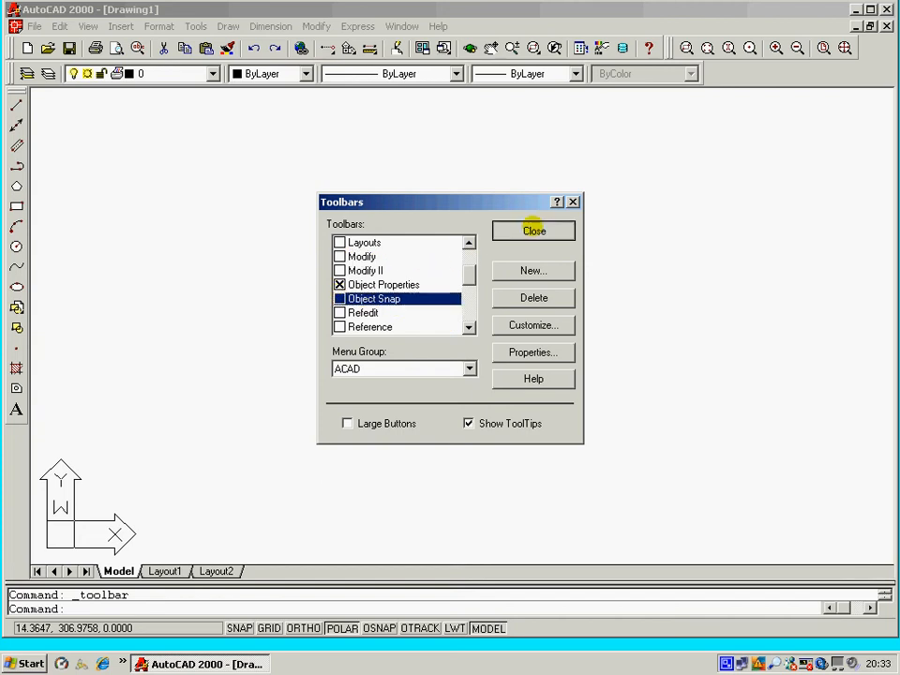
{"action": "left_click", "coordinate": [532, 229]}
Set the model tab background color to Black in the display color options.
{"action": "right_click", "coordinate": [301, 203]}
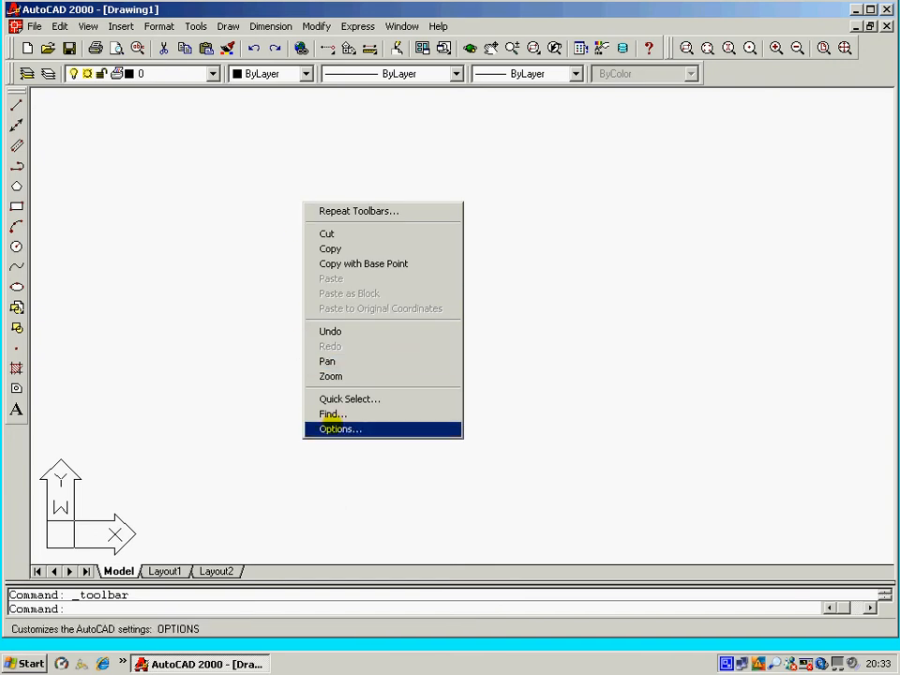
{"action": "left_click", "coordinate": [332, 428]}
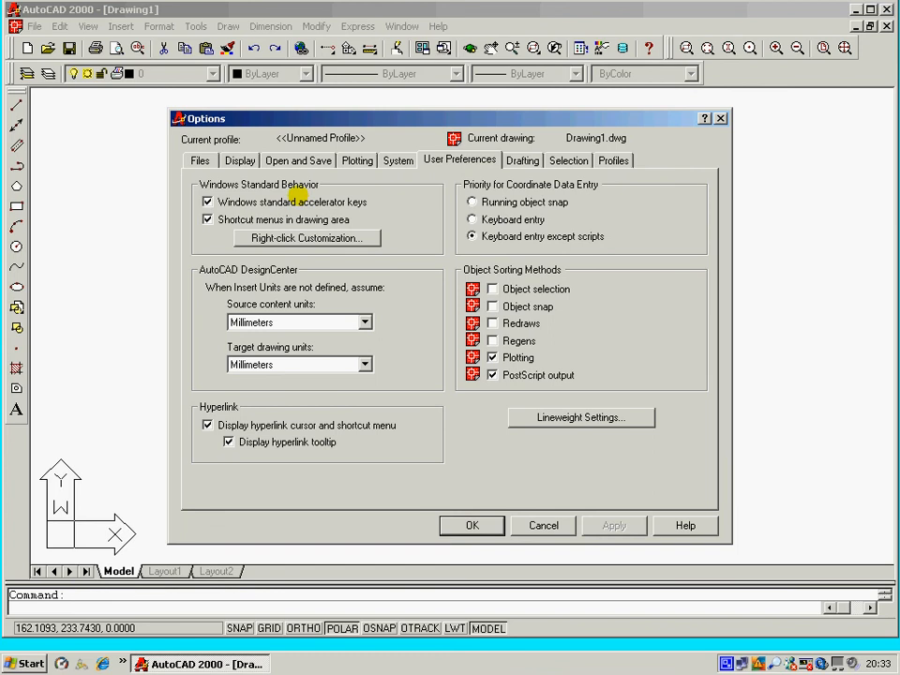
{"action": "left_click", "coordinate": [240, 158]}
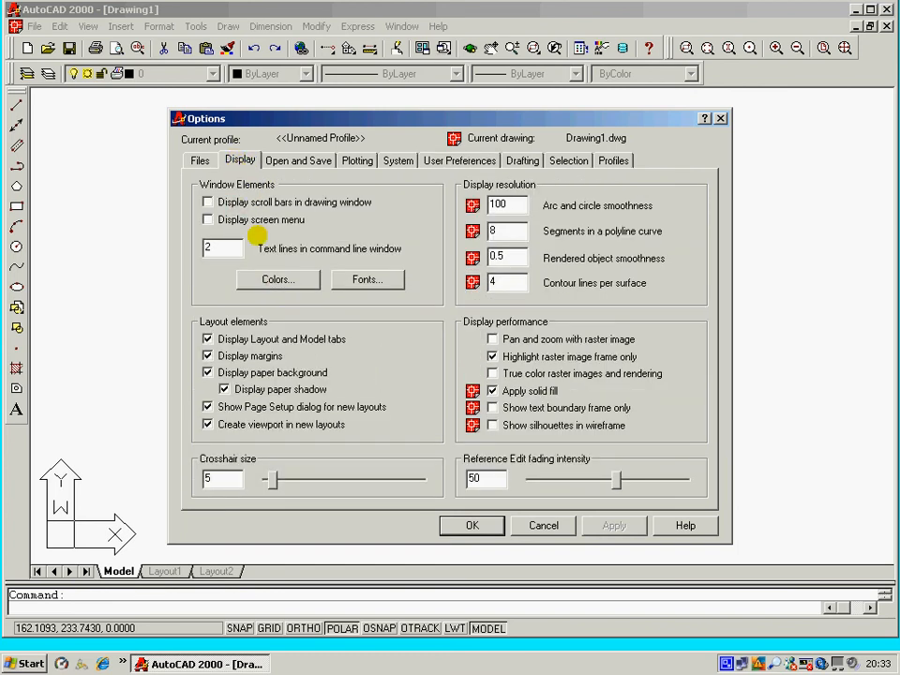
{"action": "left_click", "coordinate": [307, 279]}
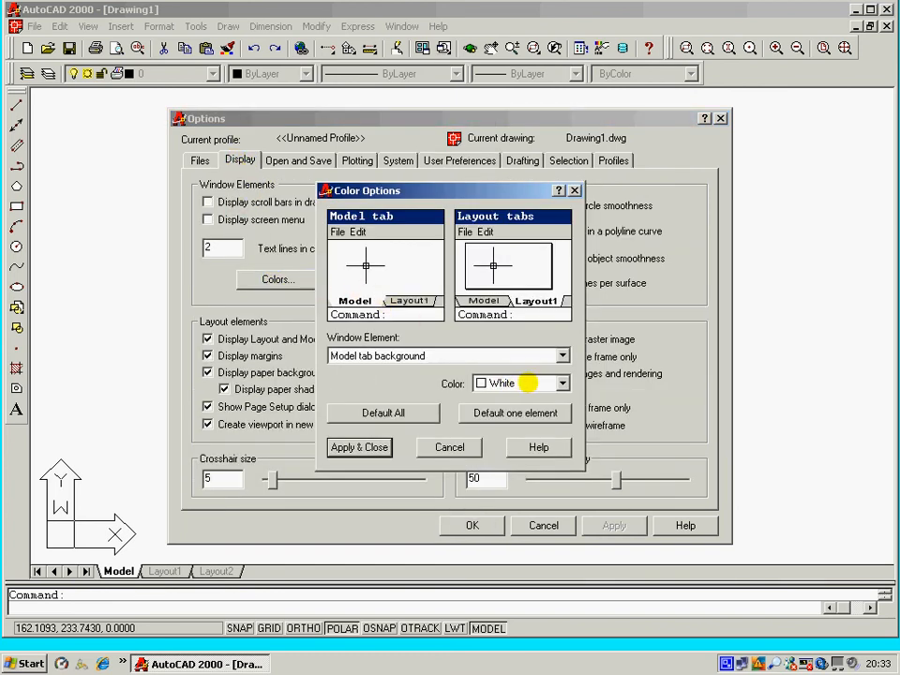
{"action": "left_click", "coordinate": [562, 383]}
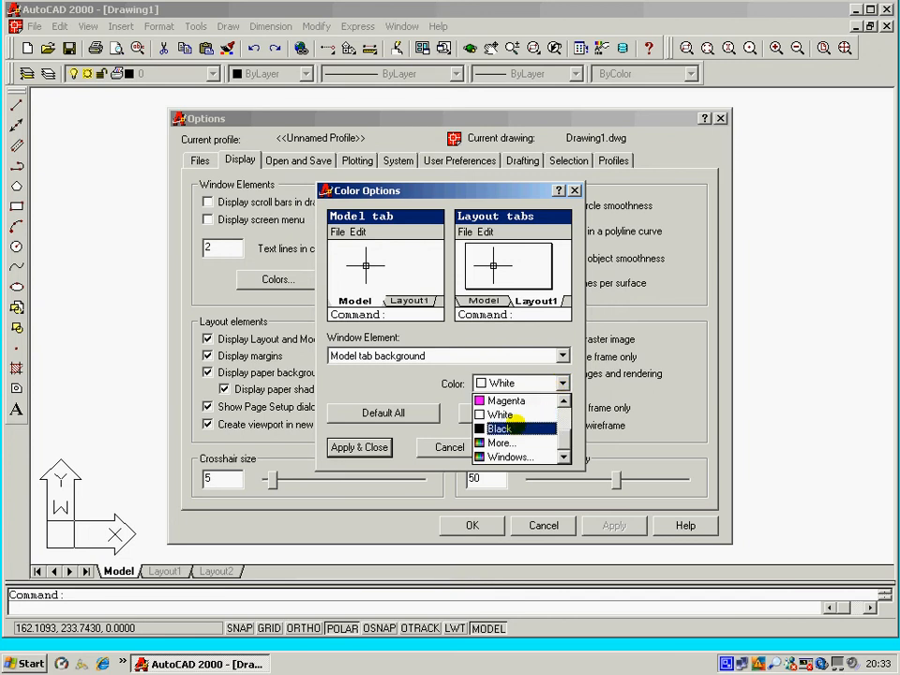
{"action": "left_click", "coordinate": [500, 427]}
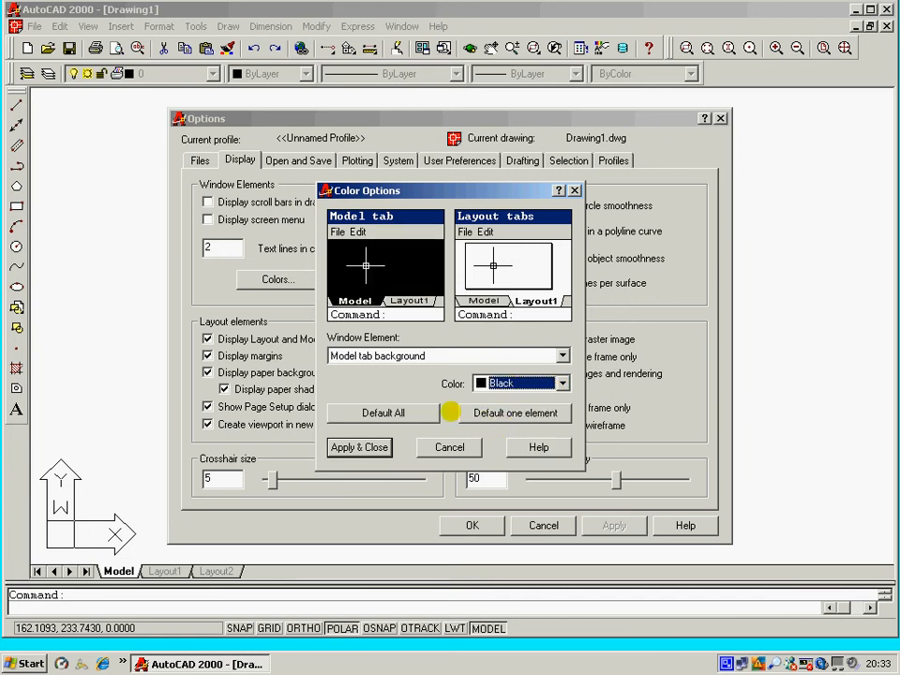
{"action": "left_click", "coordinate": [347, 447]}
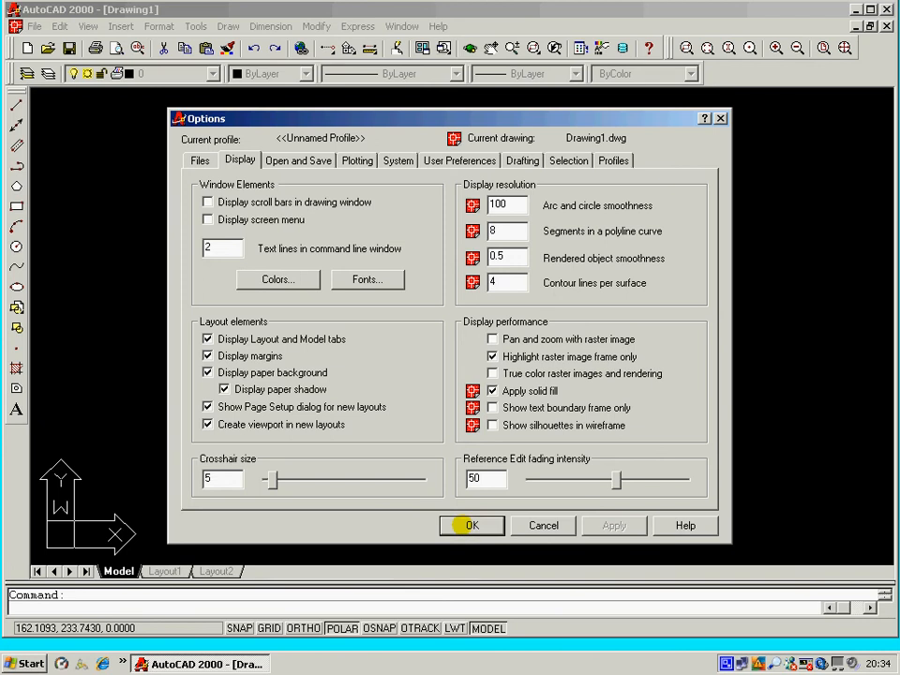
{"action": "left_click", "coordinate": [468, 526]}
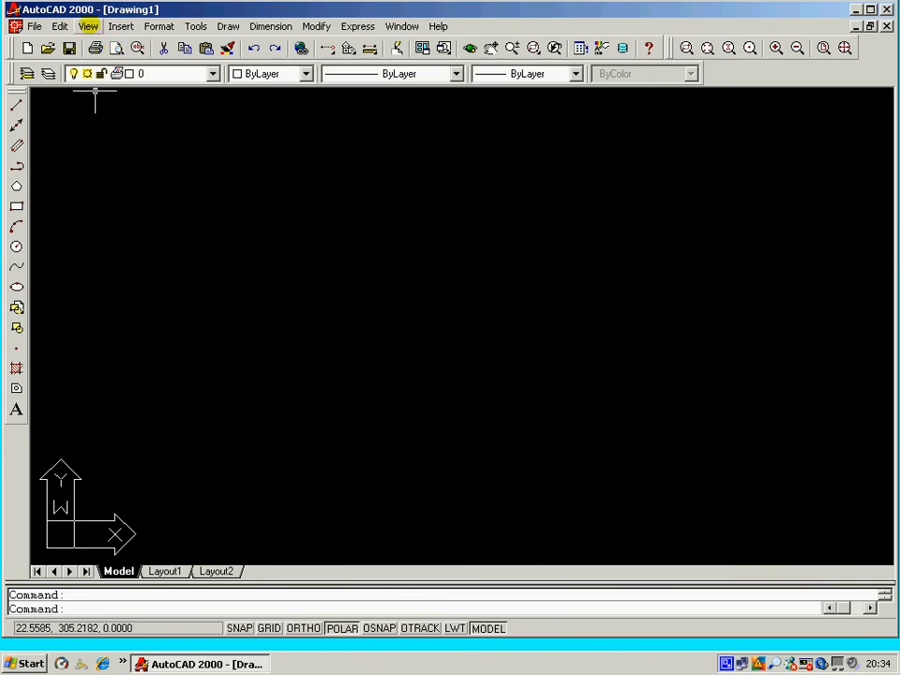
Open the options and review the Drafting settings.
{"action": "right_click", "coordinate": [142, 159]}
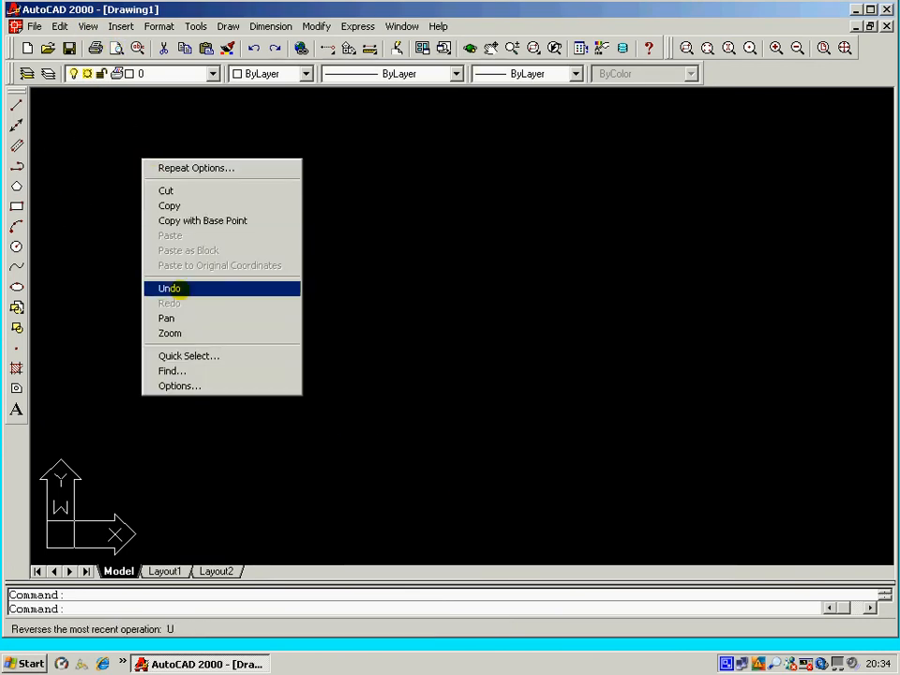
{"action": "left_click", "coordinate": [178, 386]}
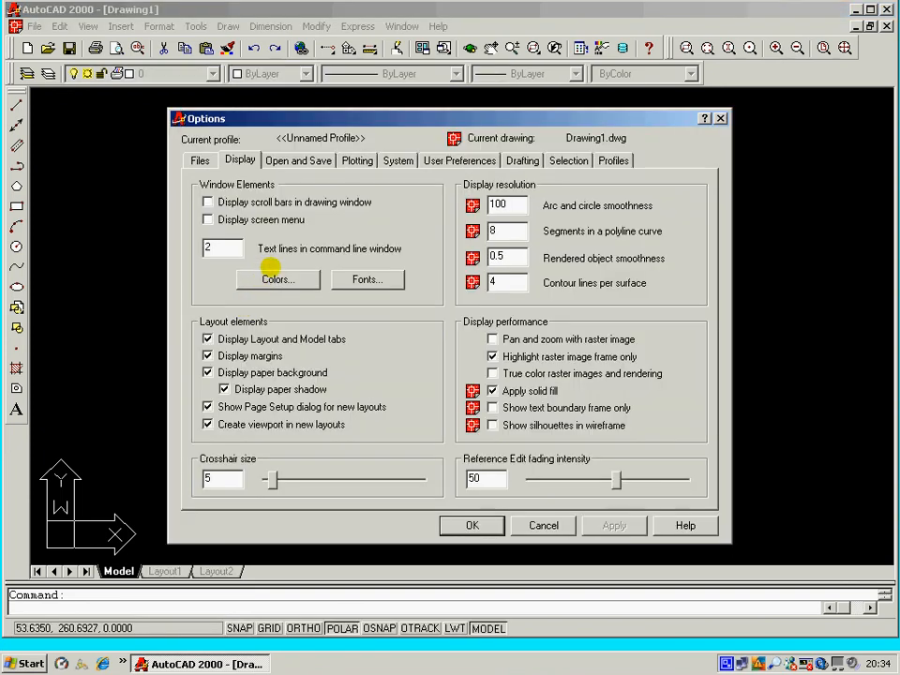
{"action": "left_click", "coordinate": [514, 159]}
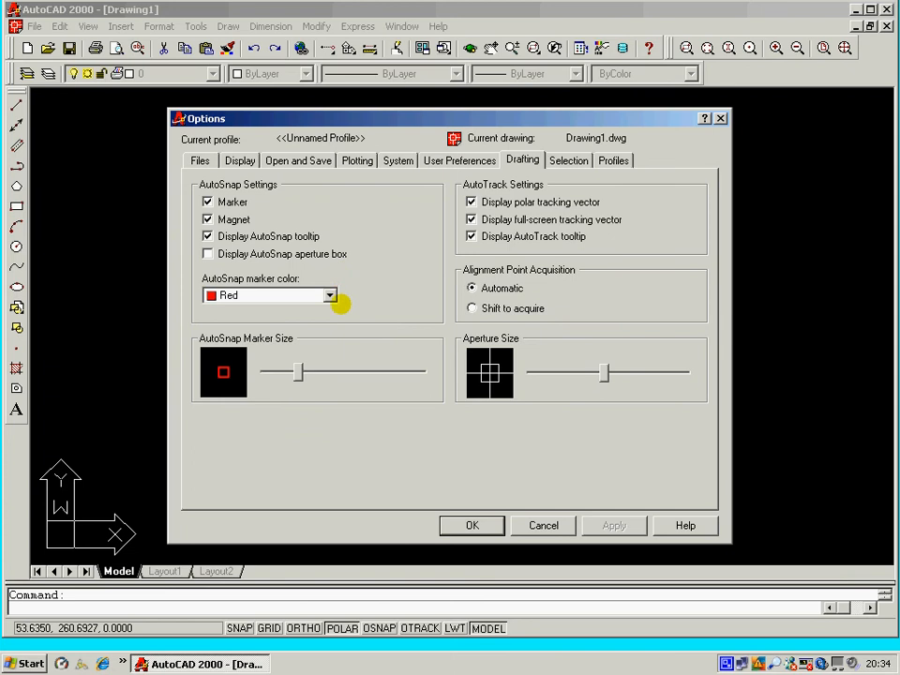
{"action": "left_click", "coordinate": [472, 525]}
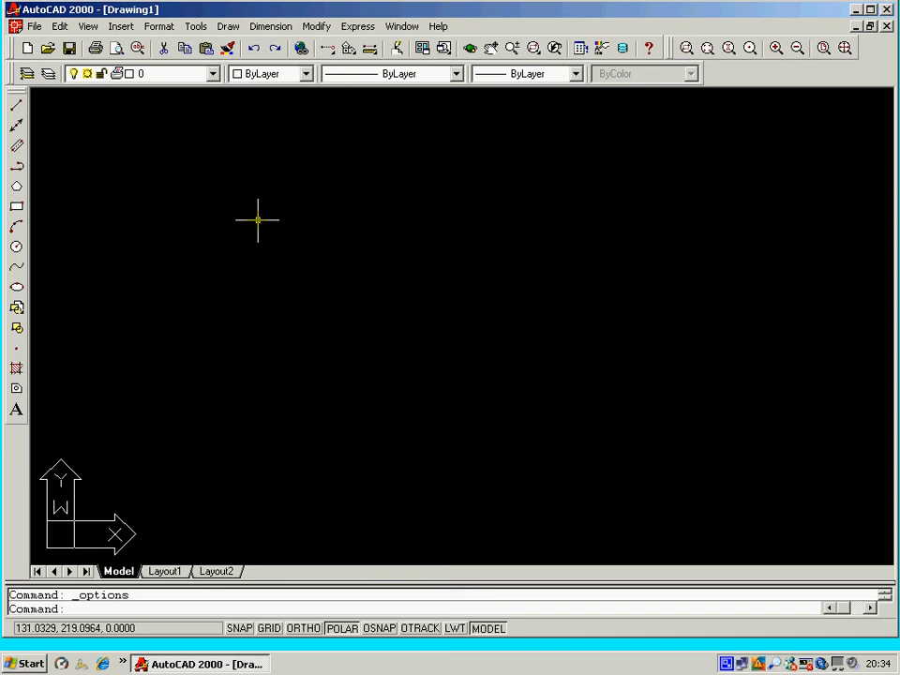
Set the model tab background color back to White in the display color options.
{"action": "right_click", "coordinate": [258, 219]}
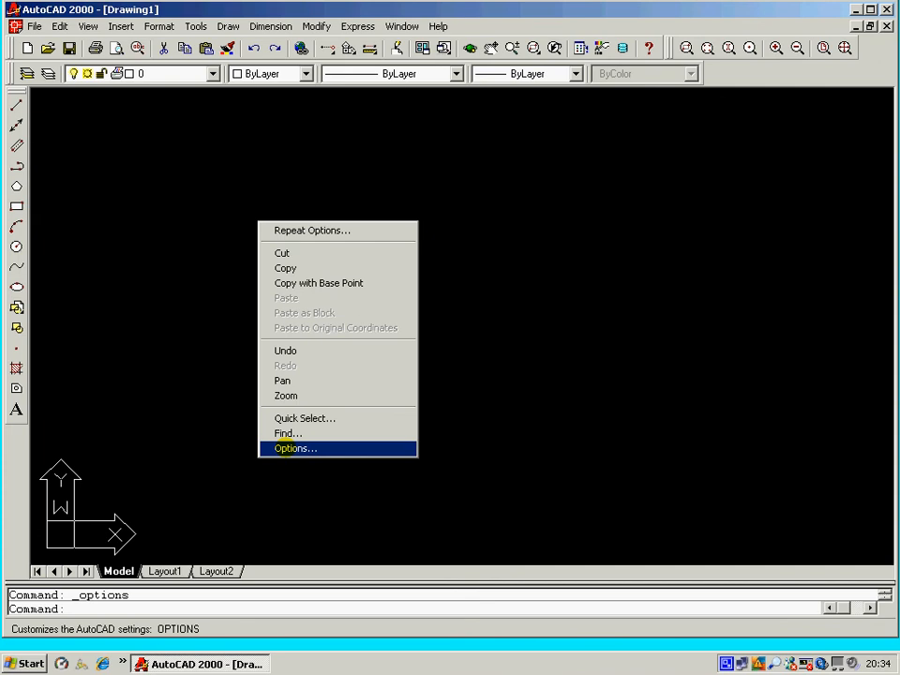
{"action": "left_click", "coordinate": [283, 448]}
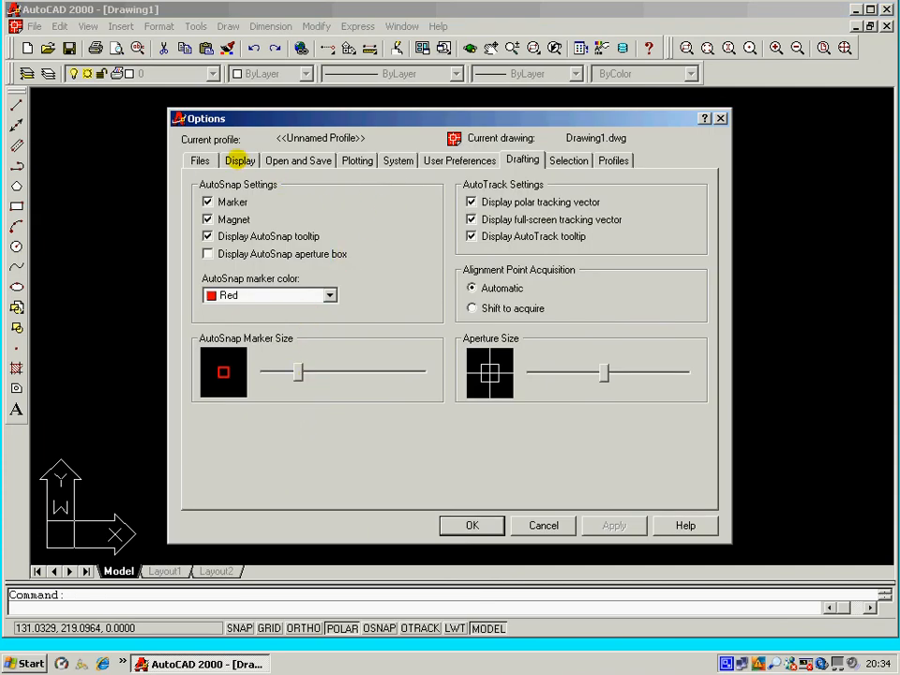
{"action": "left_click", "coordinate": [239, 160]}
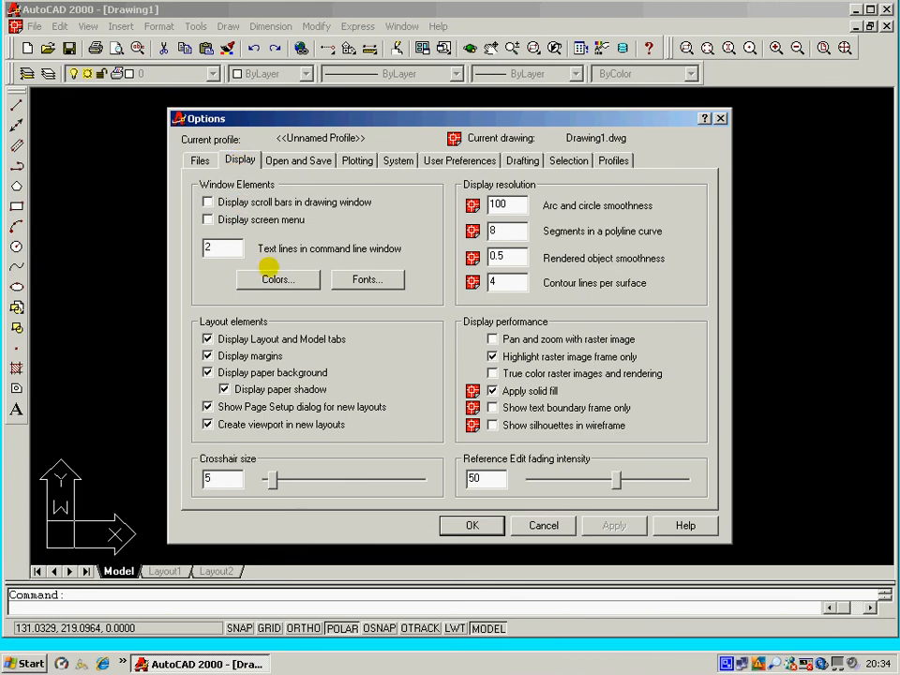
{"action": "left_click", "coordinate": [278, 279]}
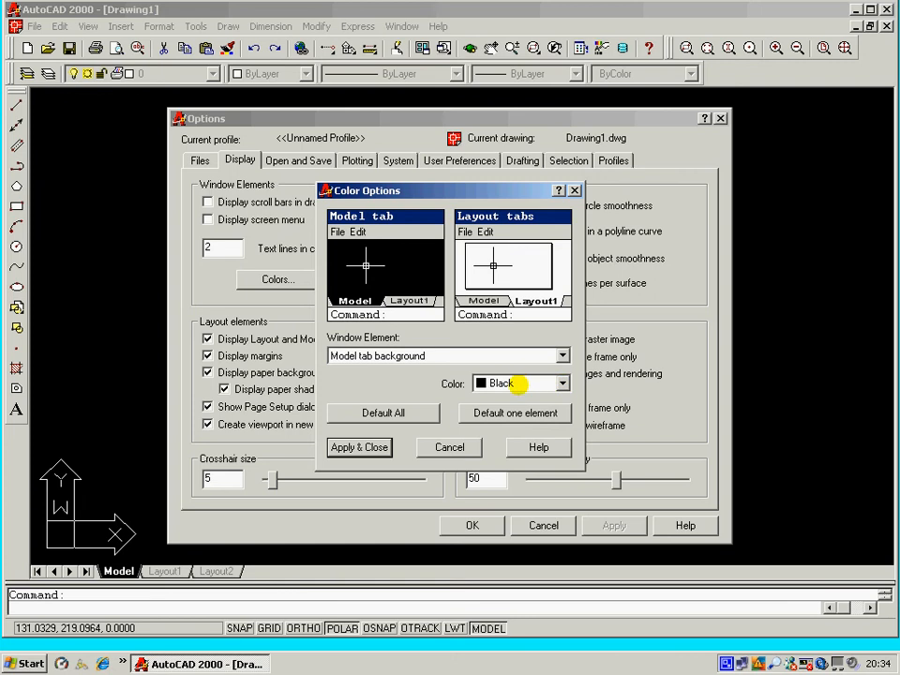
{"action": "left_click", "coordinate": [561, 383]}
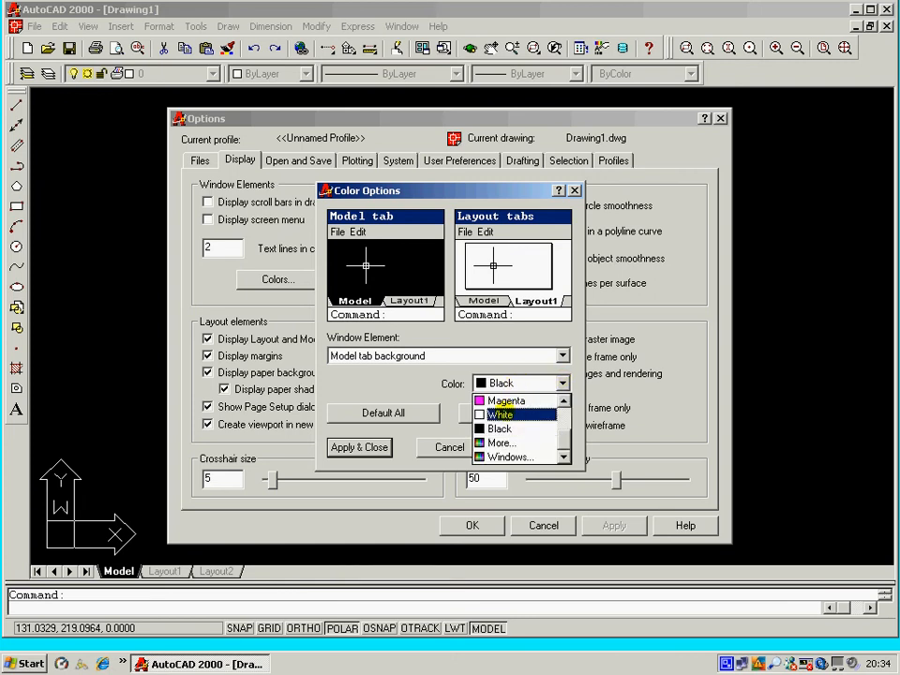
{"action": "left_click", "coordinate": [499, 415]}
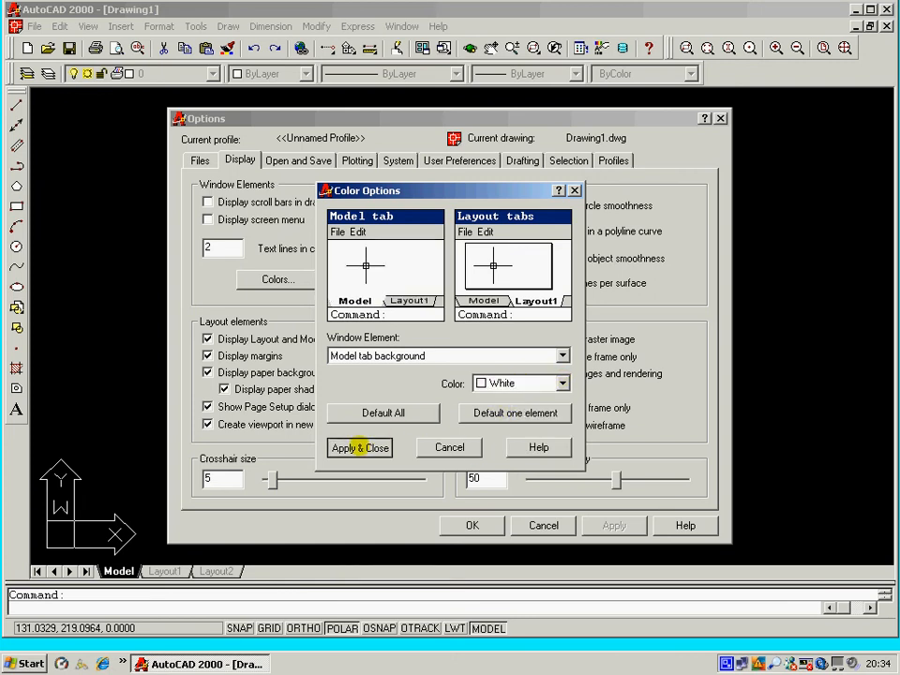
{"action": "left_click", "coordinate": [359, 447]}
{"action": "left_click", "coordinate": [469, 525]}
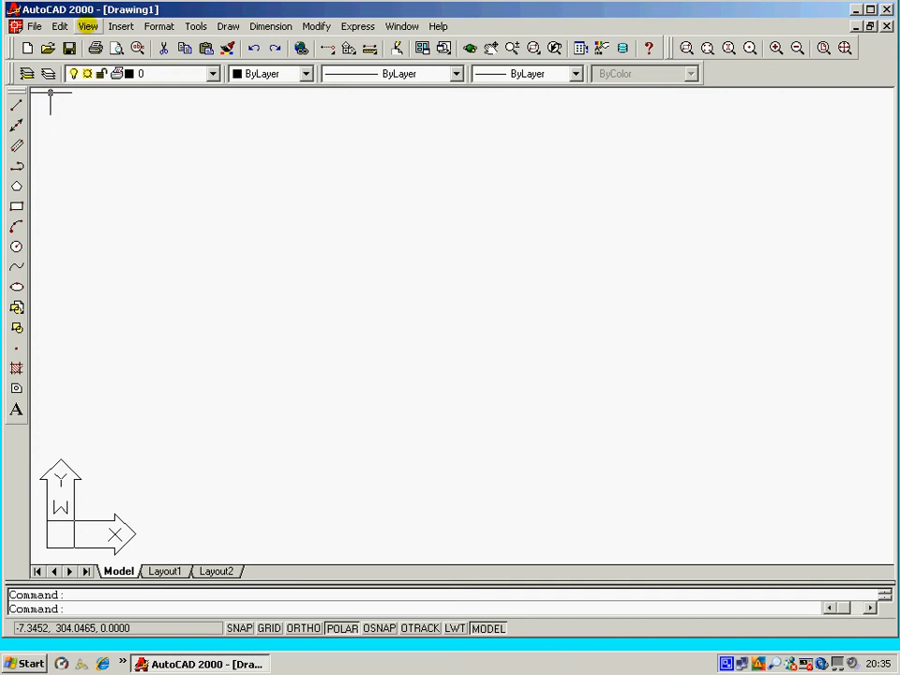
Turn the Modify and Object Snap toolbars back on, toggling the Draw toolbar off and on.
{"action": "left_click", "coordinate": [87, 26]}
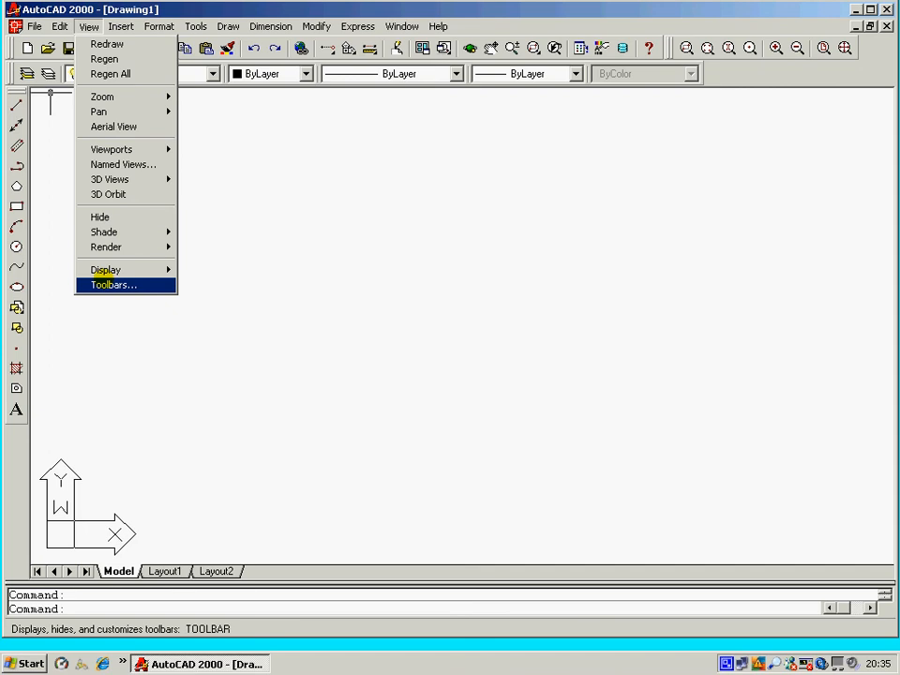
{"action": "left_click", "coordinate": [110, 283]}
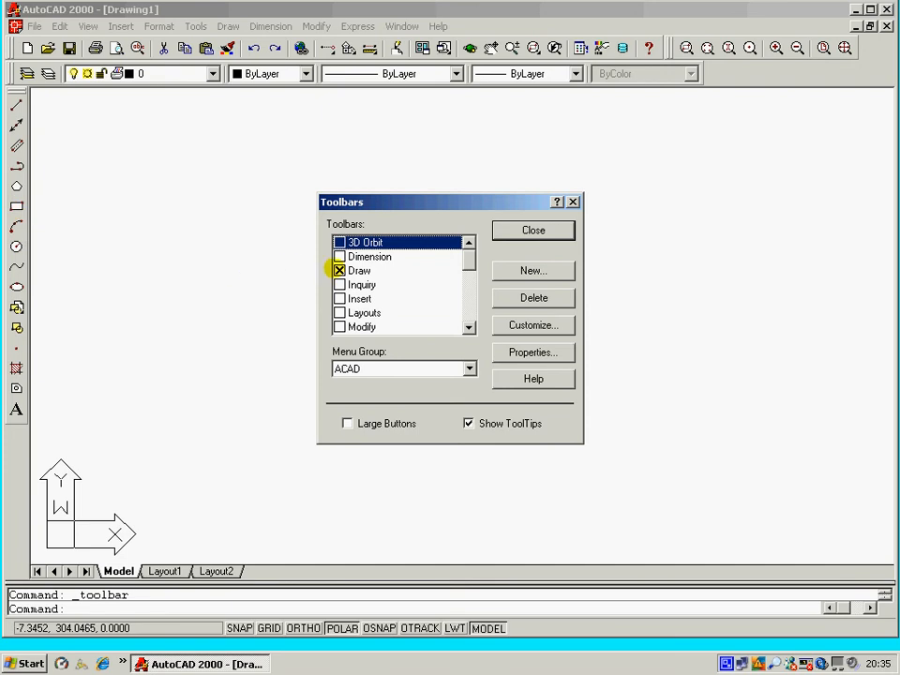
{"action": "left_click", "coordinate": [339, 270]}
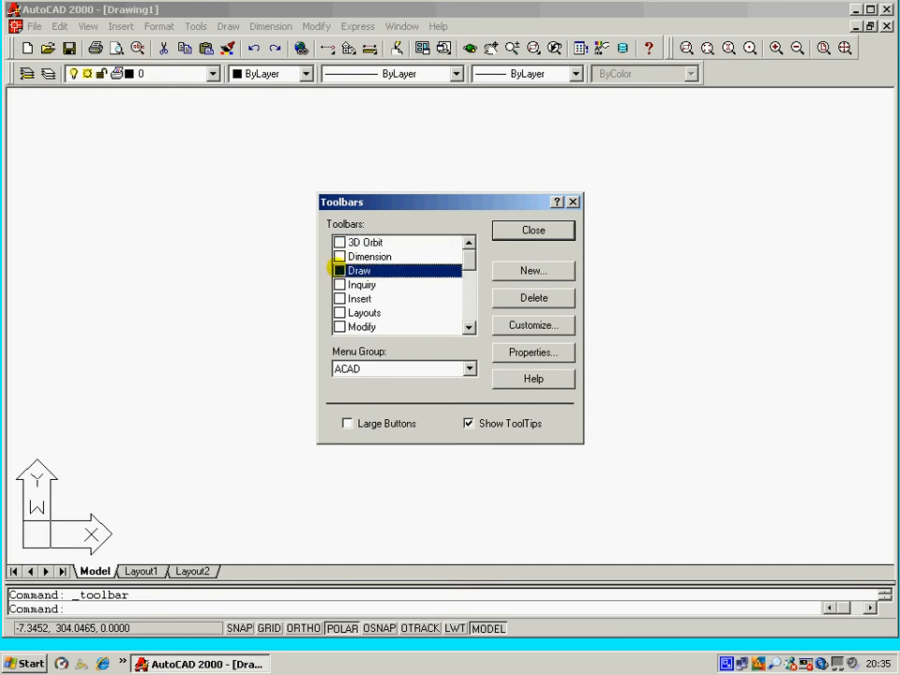
{"action": "left_click", "coordinate": [338, 270]}
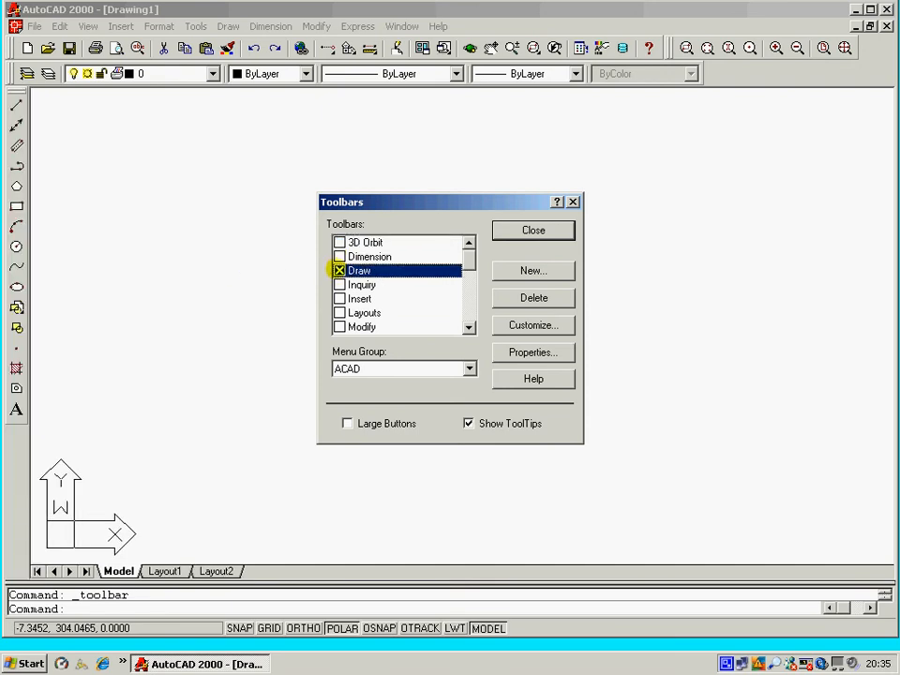
{"action": "left_click", "coordinate": [339, 326]}
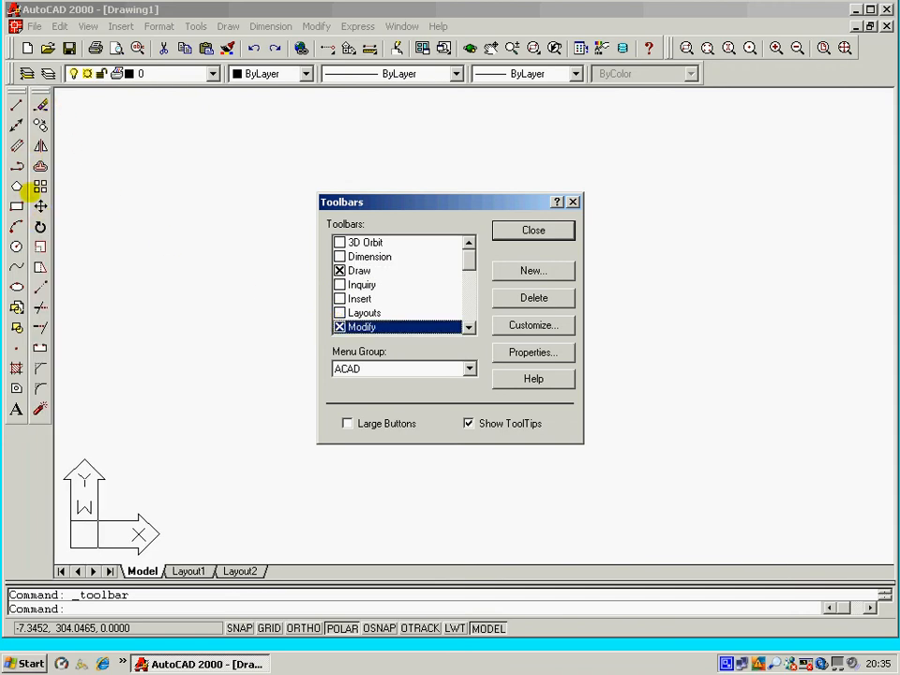
{"action": "left_click", "coordinate": [468, 327]}
{"action": "left_click", "coordinate": [468, 327]}
{"action": "left_click", "coordinate": [468, 326]}
{"action": "left_click", "coordinate": [468, 326]}
{"action": "left_click", "coordinate": [468, 326]}
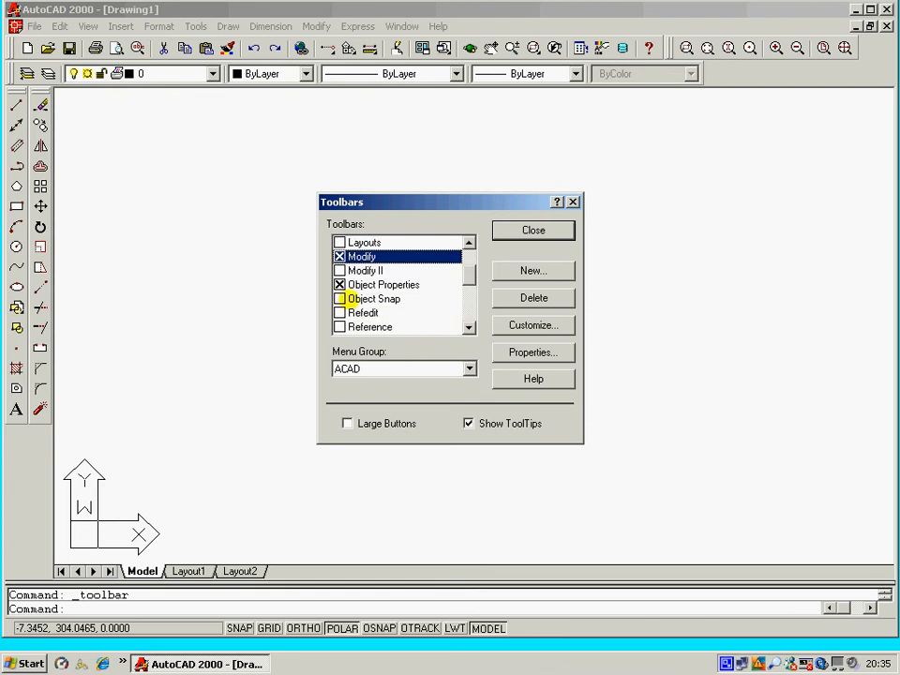
{"action": "left_click", "coordinate": [338, 298]}
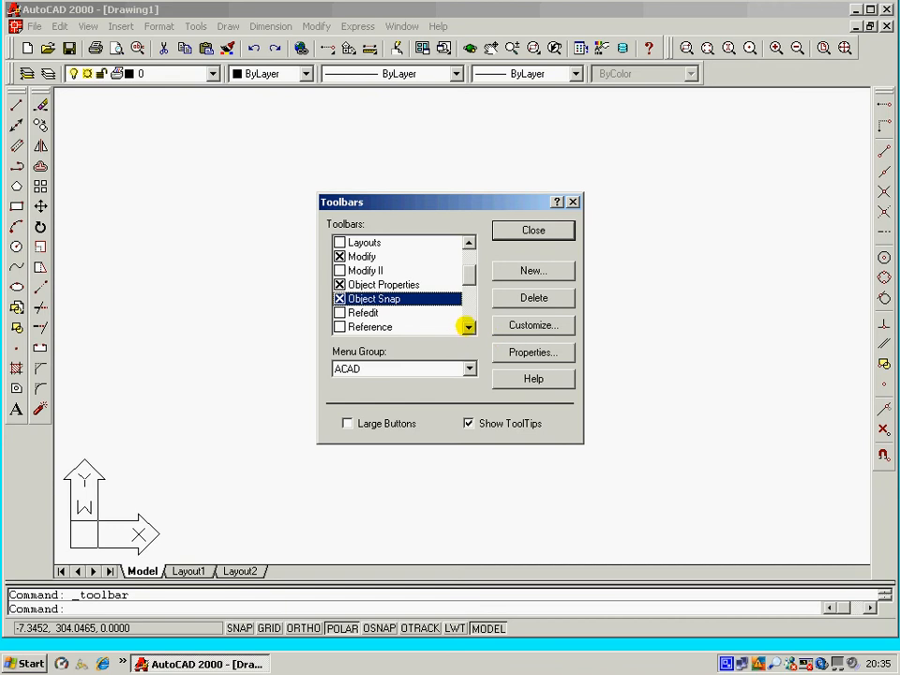
Toggle the Standard Toolbar off and back on in the toolbar list.
{"action": "left_click", "coordinate": [468, 327]}
{"action": "left_click", "coordinate": [468, 326]}
{"action": "left_click", "coordinate": [468, 326]}
{"action": "left_click", "coordinate": [468, 326]}
{"action": "left_click", "coordinate": [467, 327]}
{"action": "left_click", "coordinate": [468, 326]}
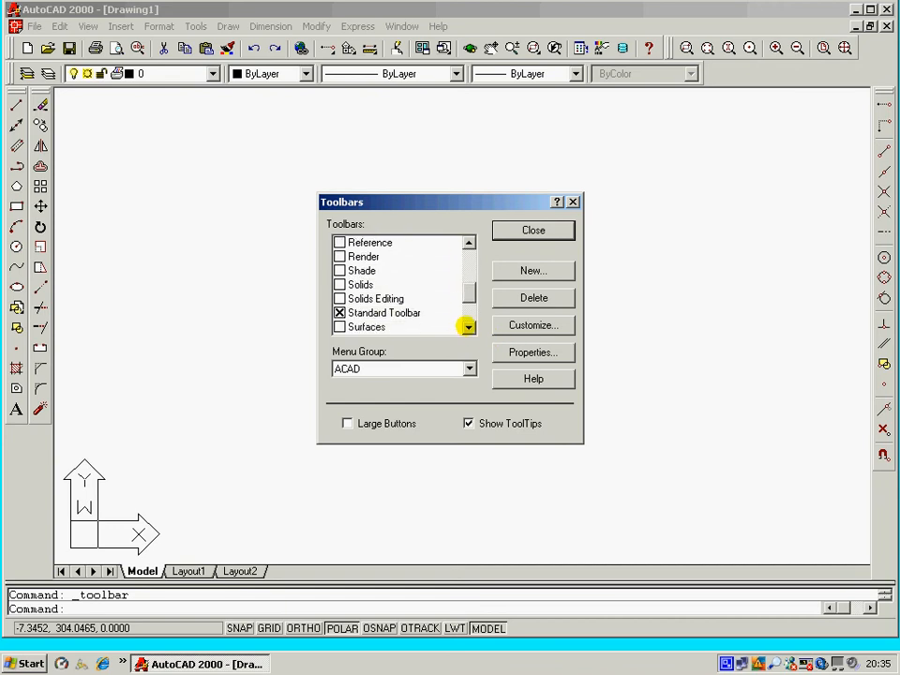
{"action": "left_click", "coordinate": [468, 326]}
{"action": "left_click", "coordinate": [468, 326]}
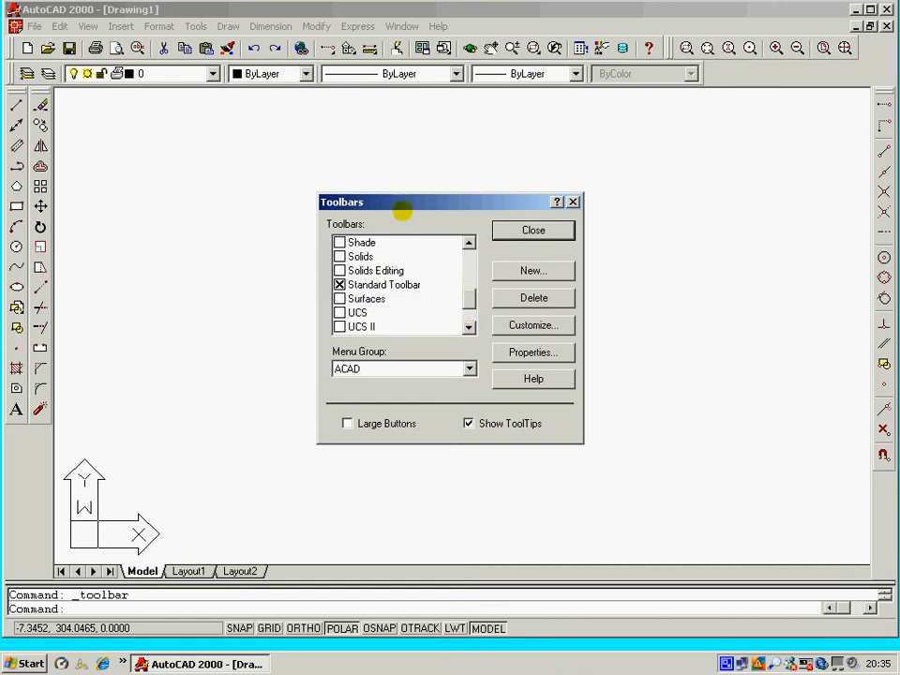
{"action": "left_click", "coordinate": [339, 284]}
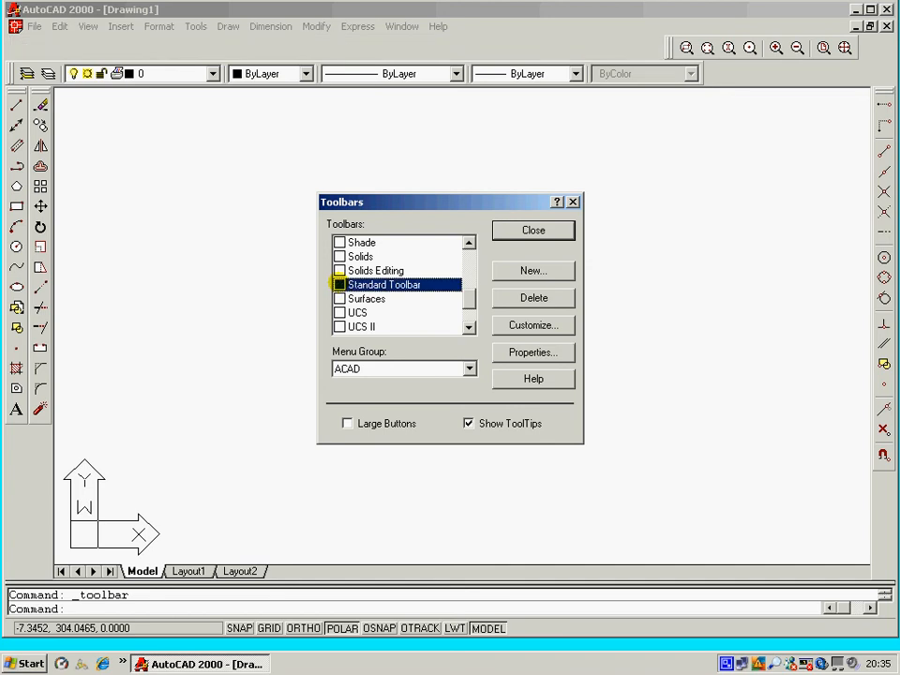
{"action": "left_click", "coordinate": [340, 284]}
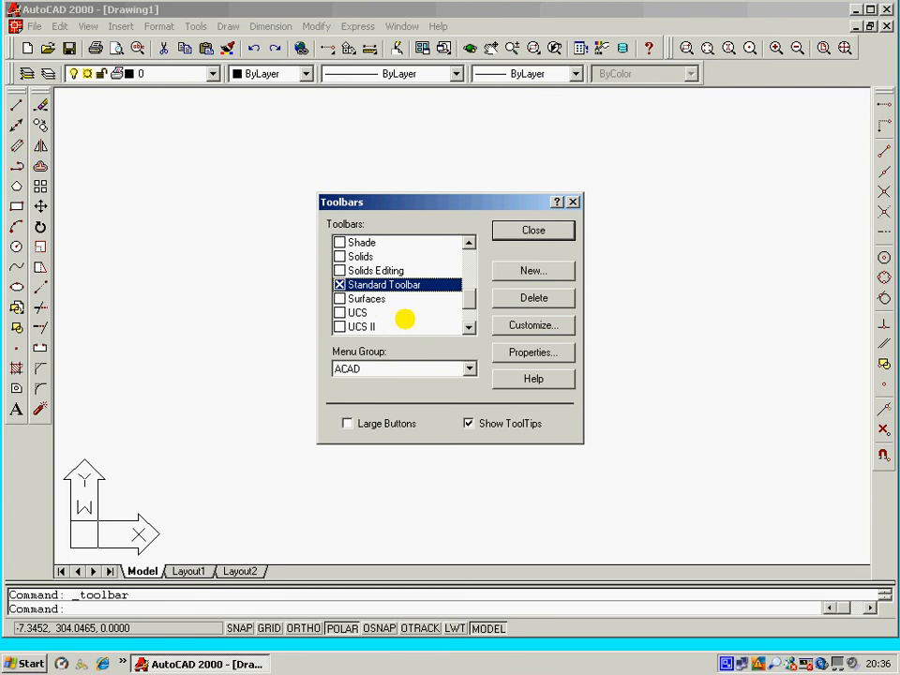
Scroll through the rest of the toolbar list and close the Toolbars dialog.
{"action": "left_click", "coordinate": [466, 326]}
{"action": "left_click", "coordinate": [466, 327]}
{"action": "left_click", "coordinate": [466, 326]}
{"action": "left_click", "coordinate": [466, 326]}
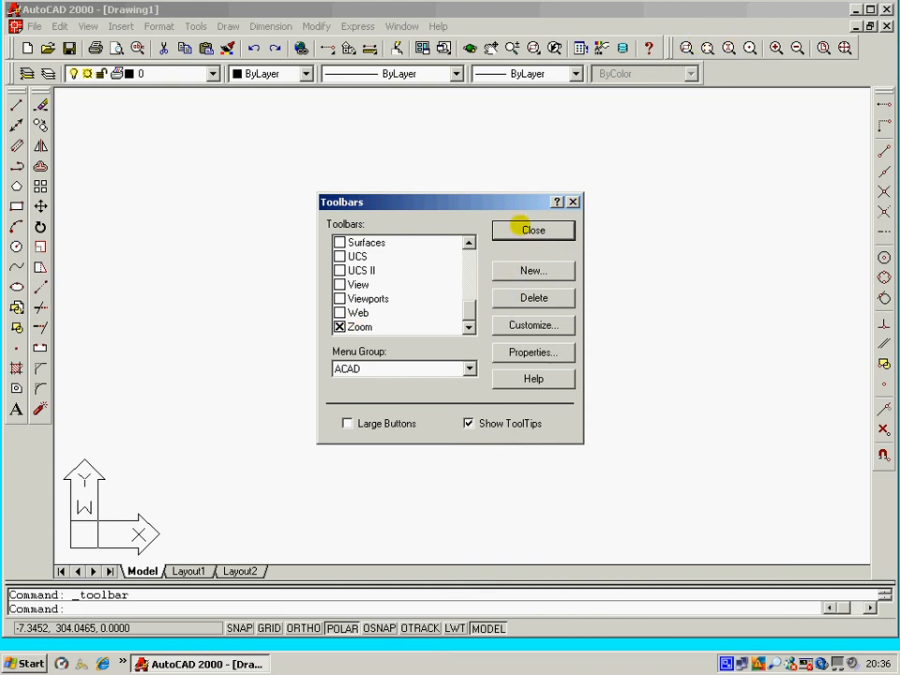
{"action": "left_click", "coordinate": [527, 230]}
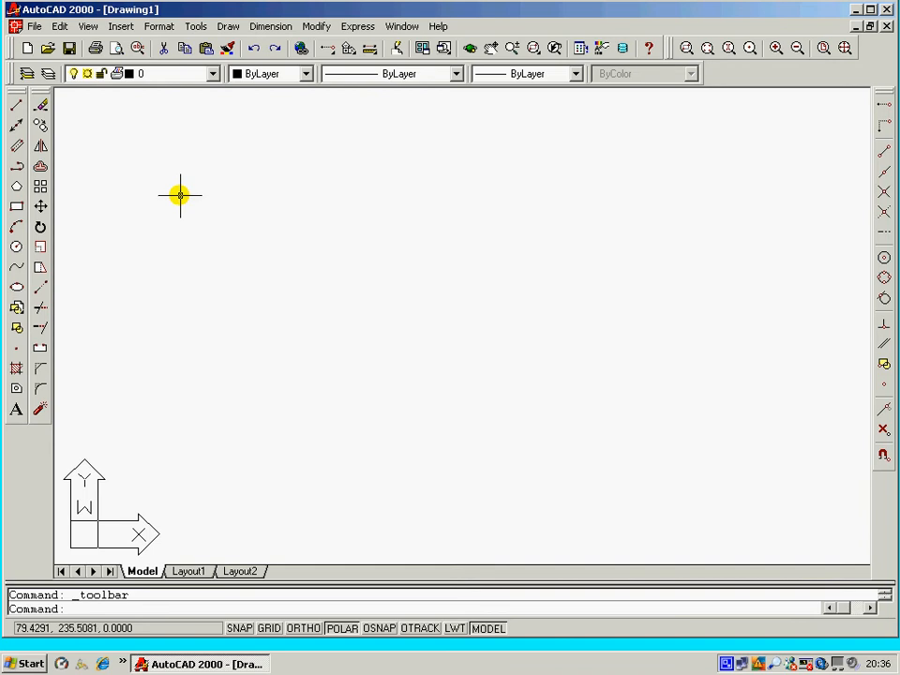
{"action": "left_click", "coordinate": [191, 267]}
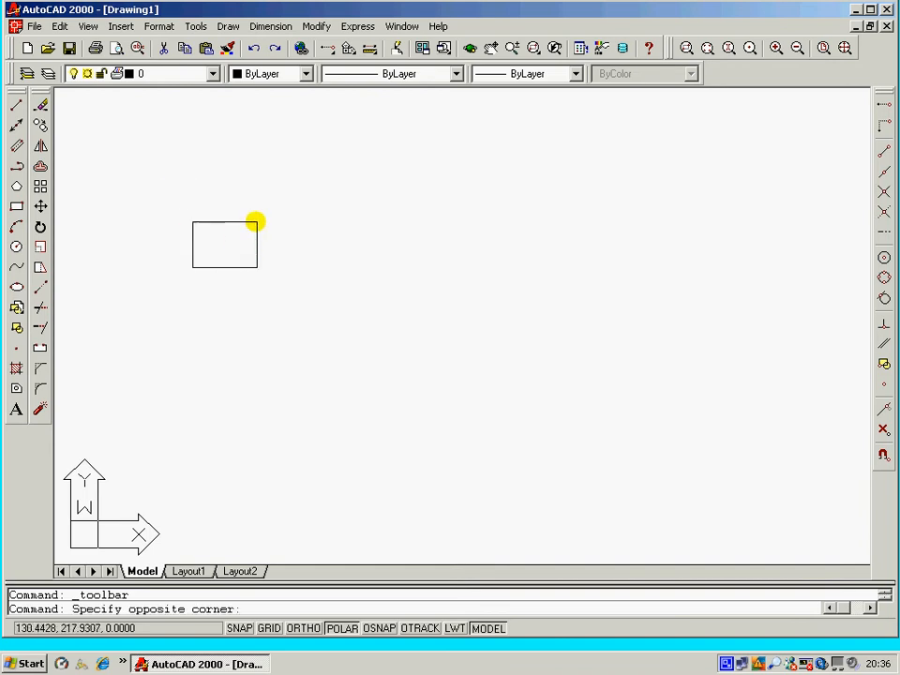
{"action": "left_click", "coordinate": [389, 157]}
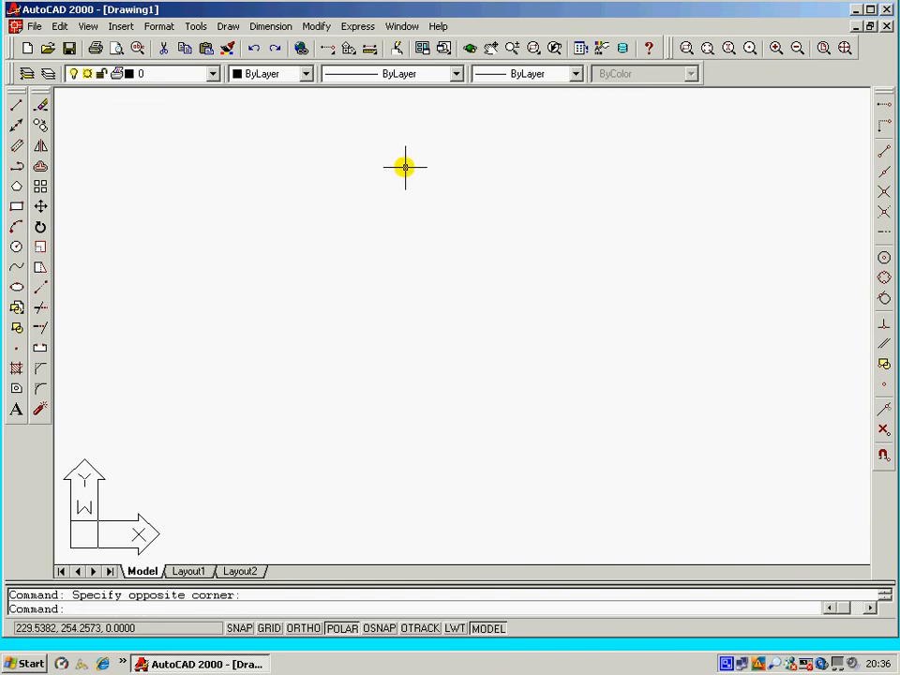
{"action": "left_click", "coordinate": [405, 167]}
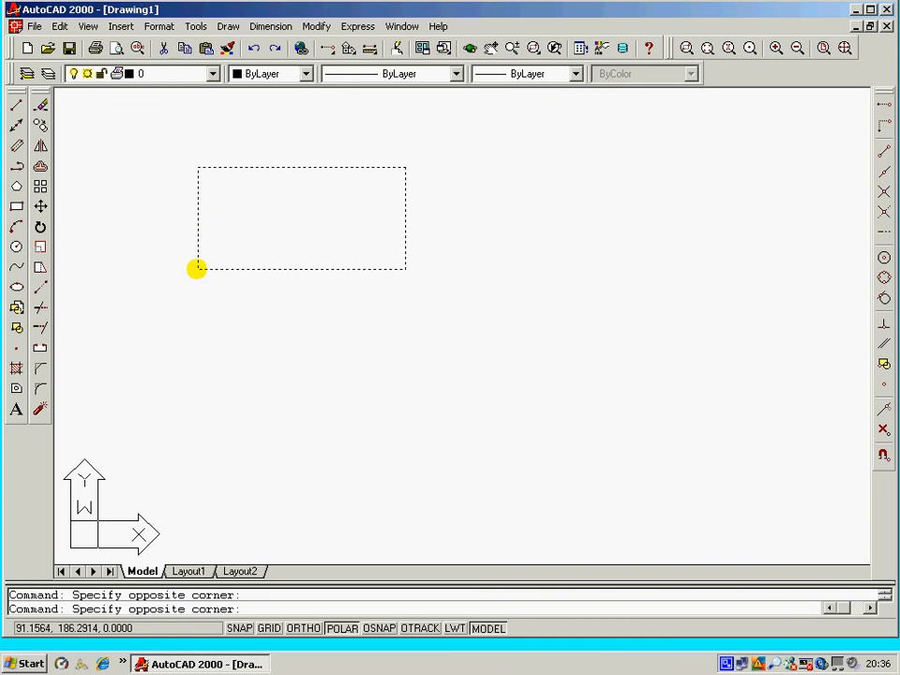
{"action": "left_click", "coordinate": [184, 303]}
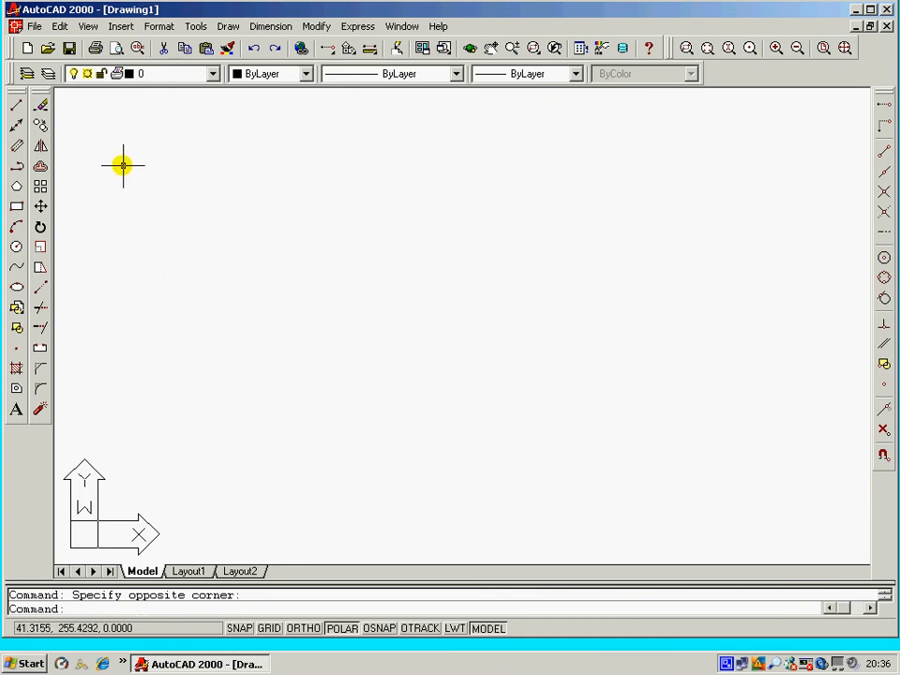
Draw a single diagonal line rising from lower left to upper right with the Line tool.
{"action": "left_click", "coordinate": [17, 104]}
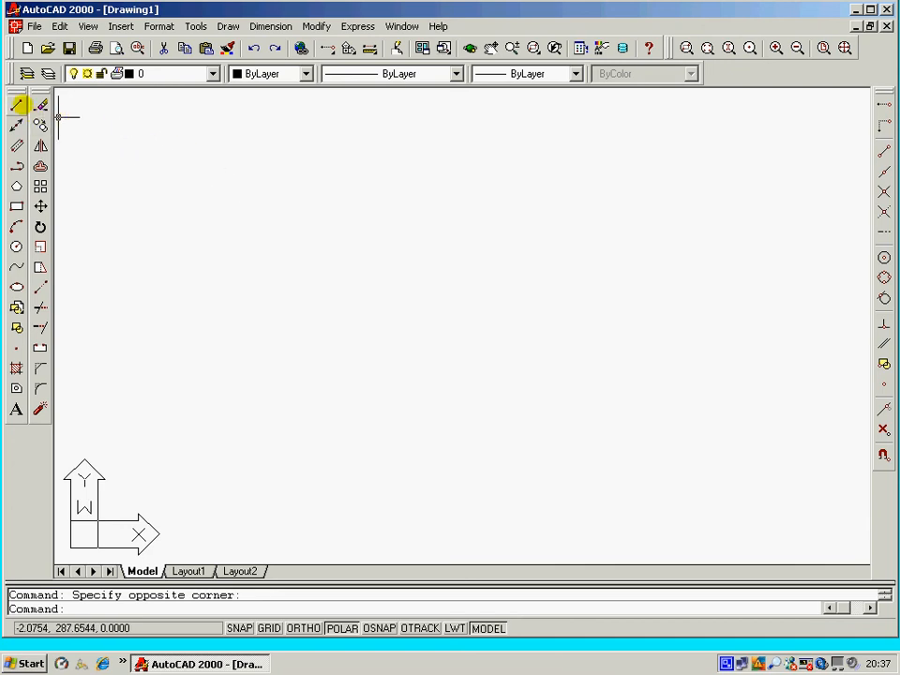
{"action": "left_click", "coordinate": [16, 106]}
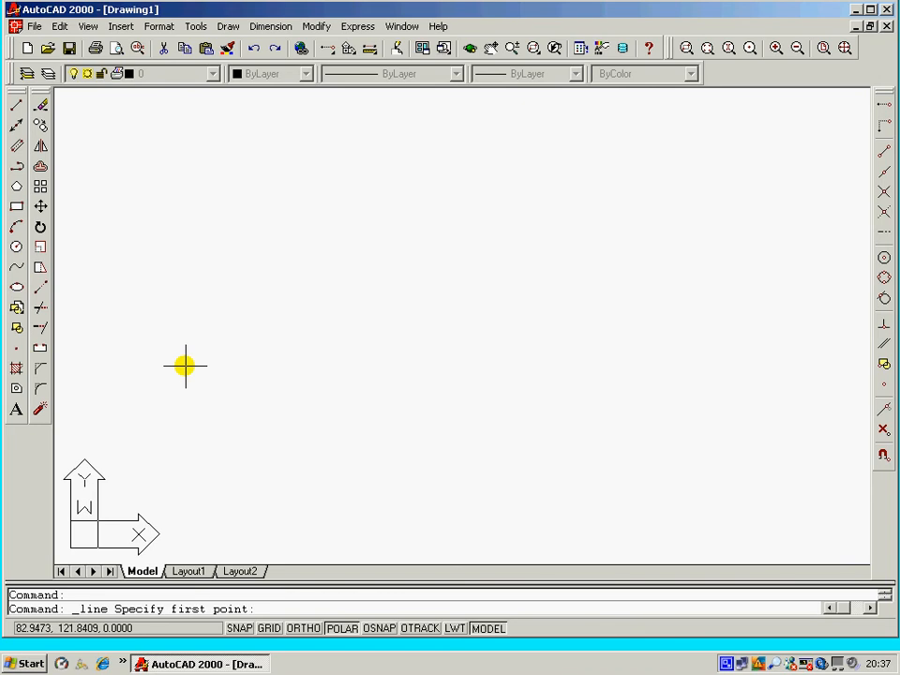
{"action": "left_click", "coordinate": [215, 268]}
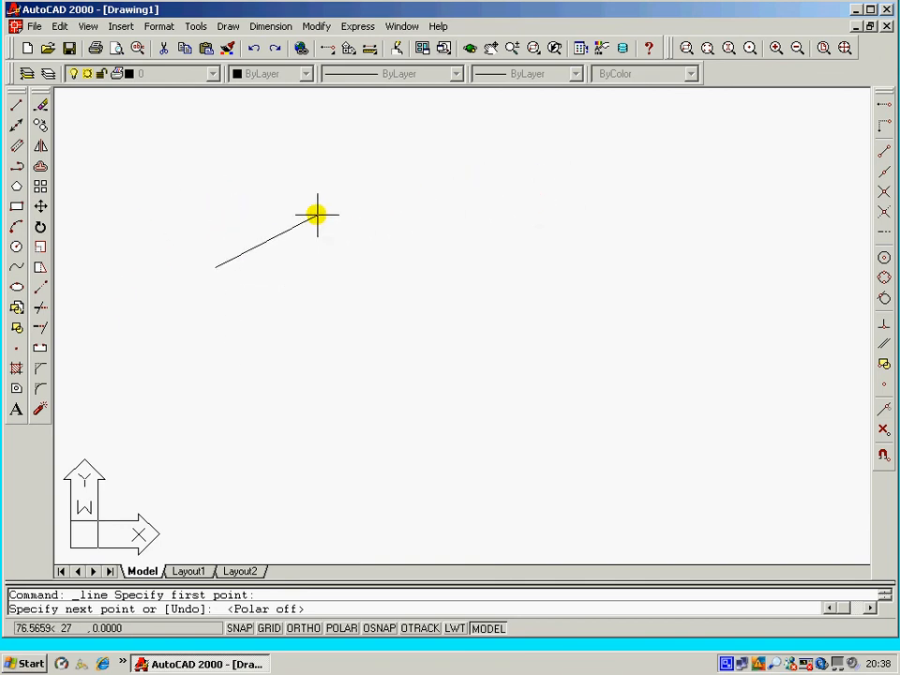
{"action": "left_click", "coordinate": [345, 164]}
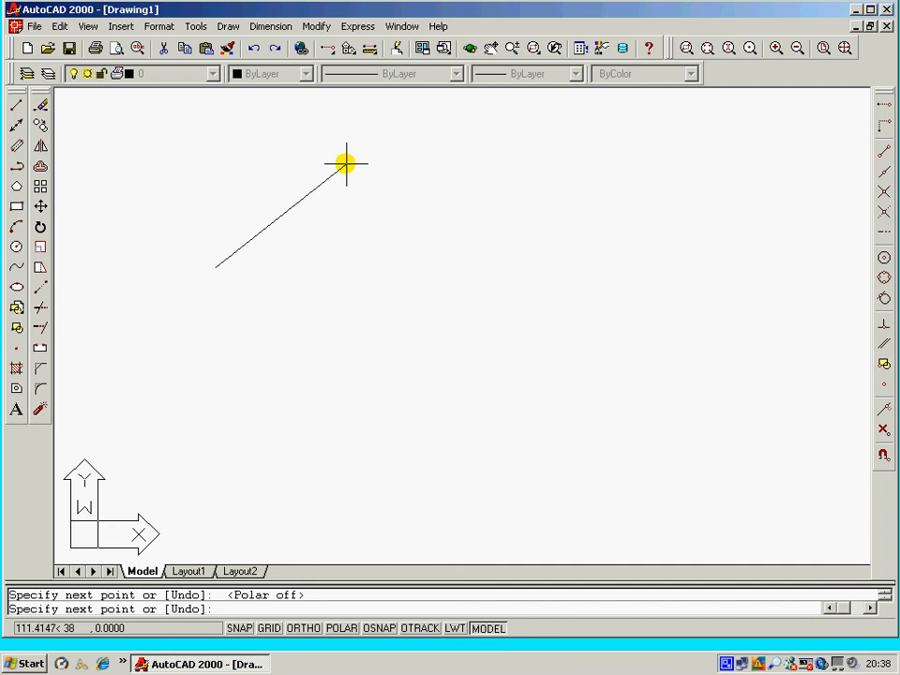
{"action": "right_click", "coordinate": [347, 164]}
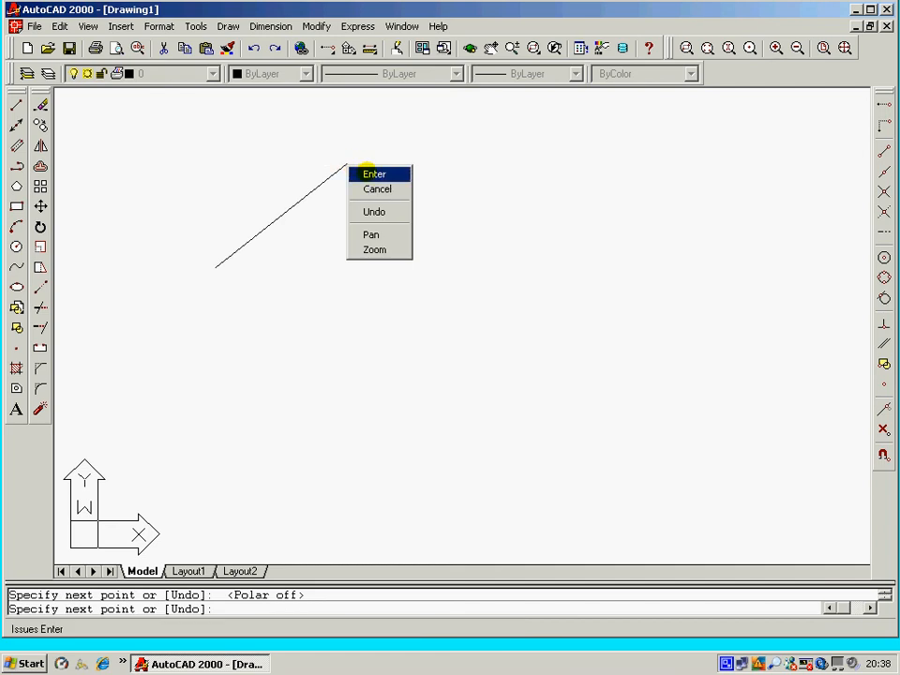
{"action": "left_click", "coordinate": [372, 175]}
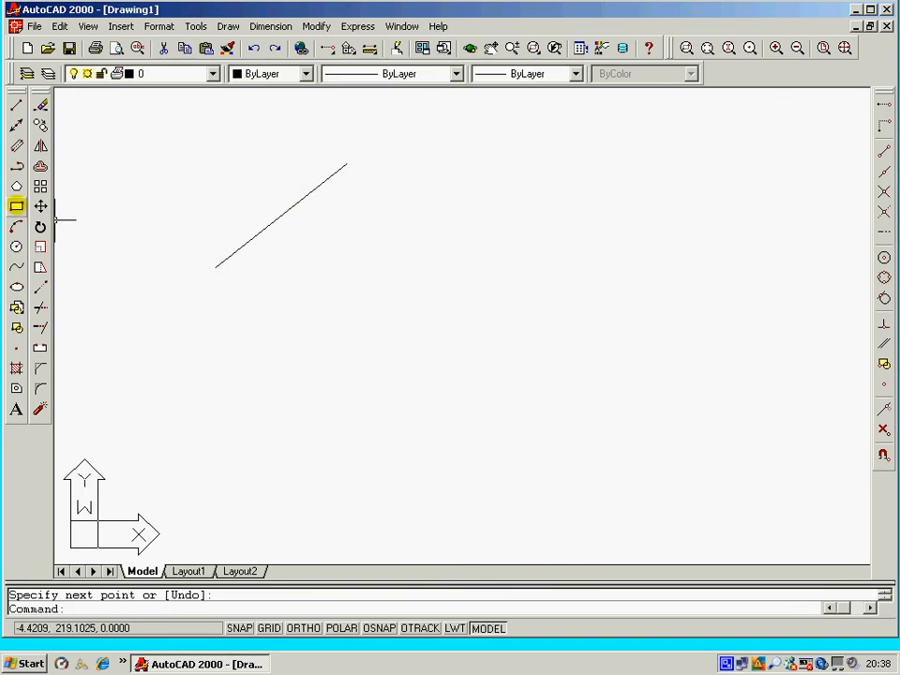
Draw a rectangle below the right end of the diagonal line.
{"action": "left_click", "coordinate": [16, 205]}
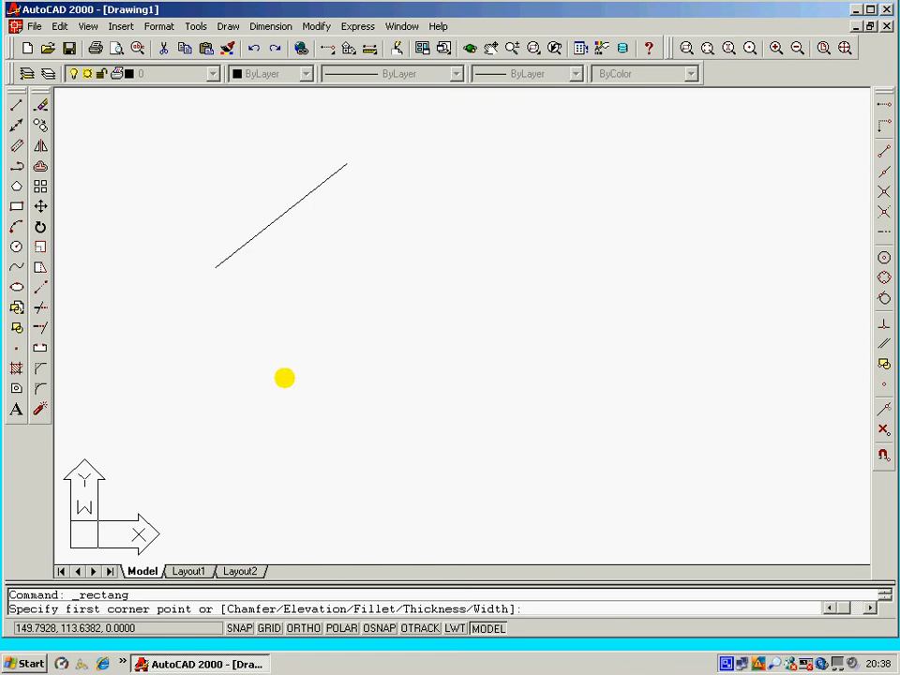
{"action": "left_click", "coordinate": [284, 378]}
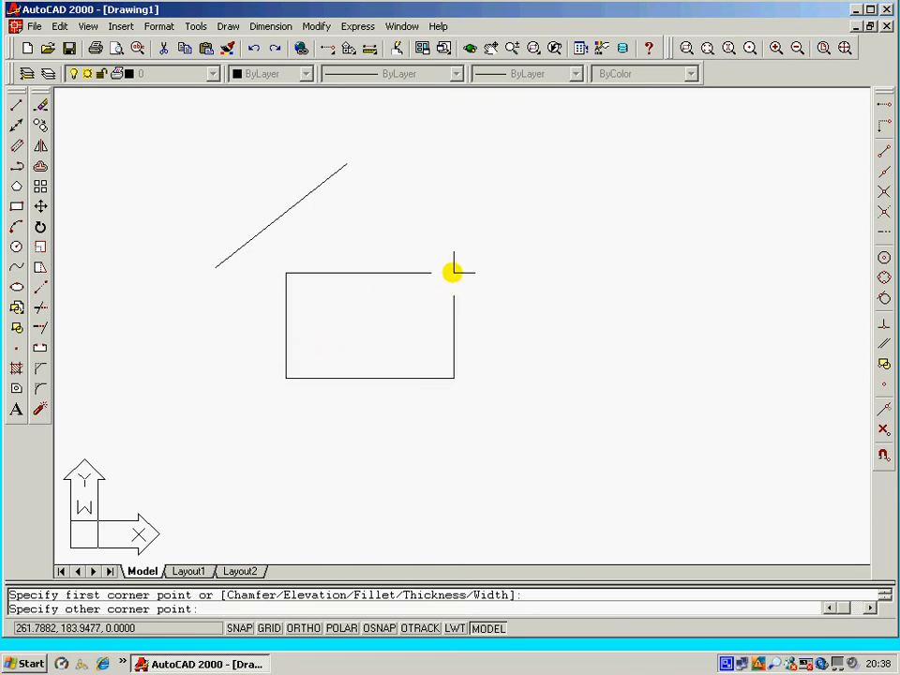
{"action": "left_click", "coordinate": [458, 266]}
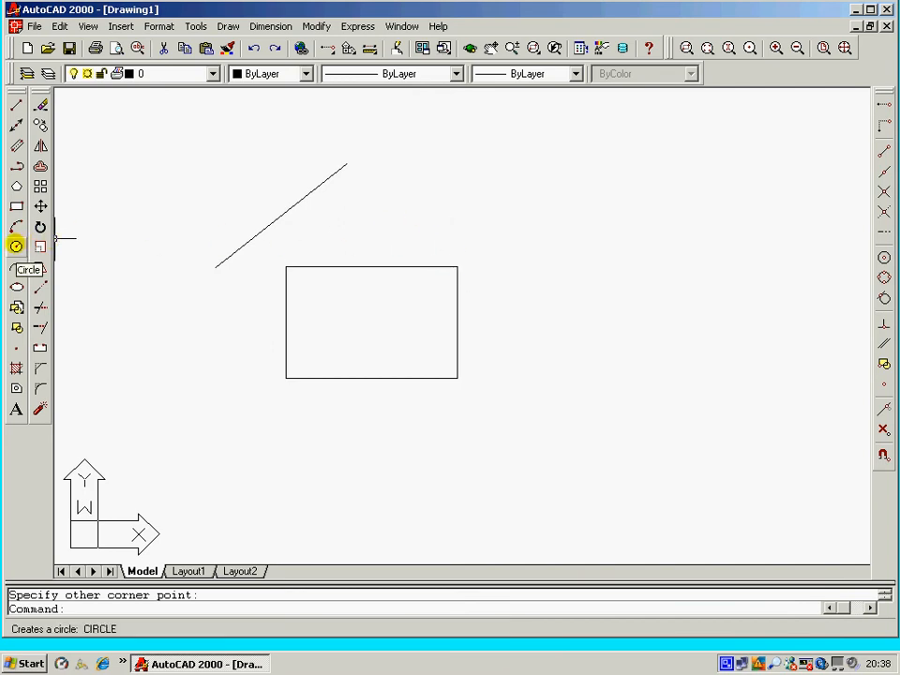
Draw a circle centered on the rectangle's upper-right corner using Snap to Intersection.
{"action": "left_click", "coordinate": [16, 245]}
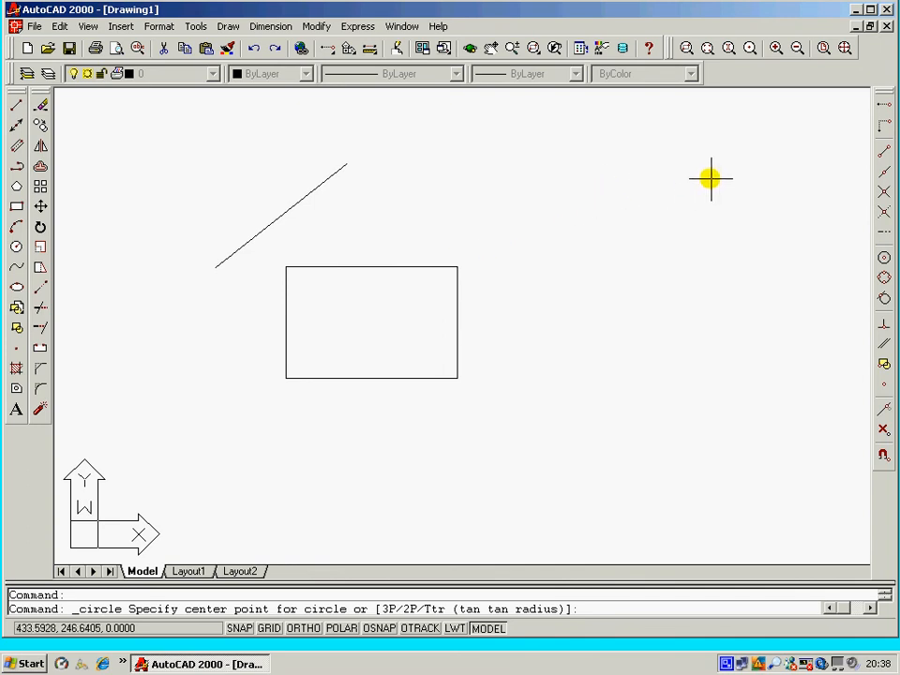
{"action": "left_click", "coordinate": [882, 191]}
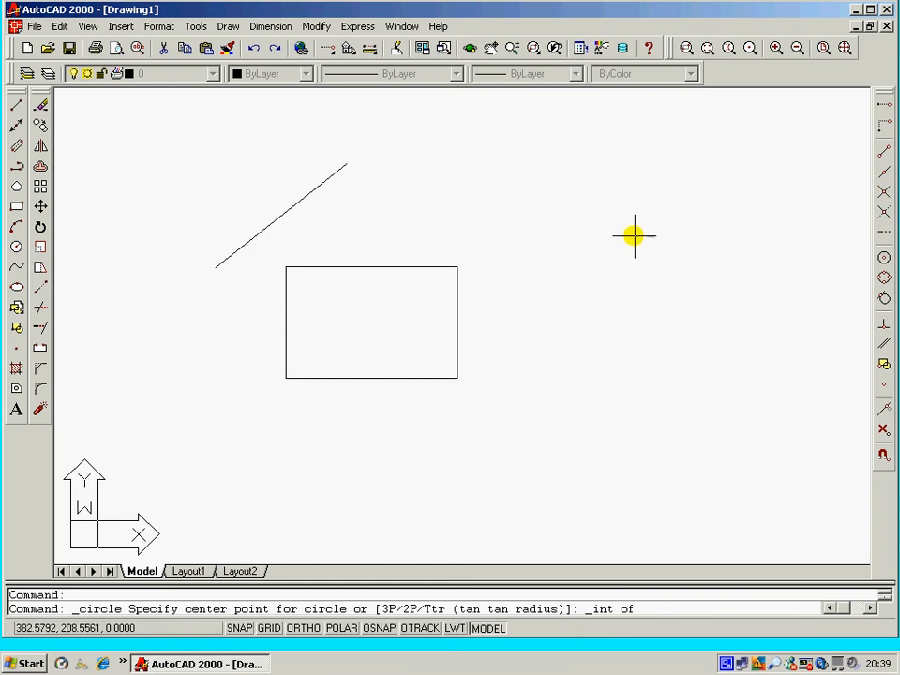
{"action": "left_click", "coordinate": [456, 265]}
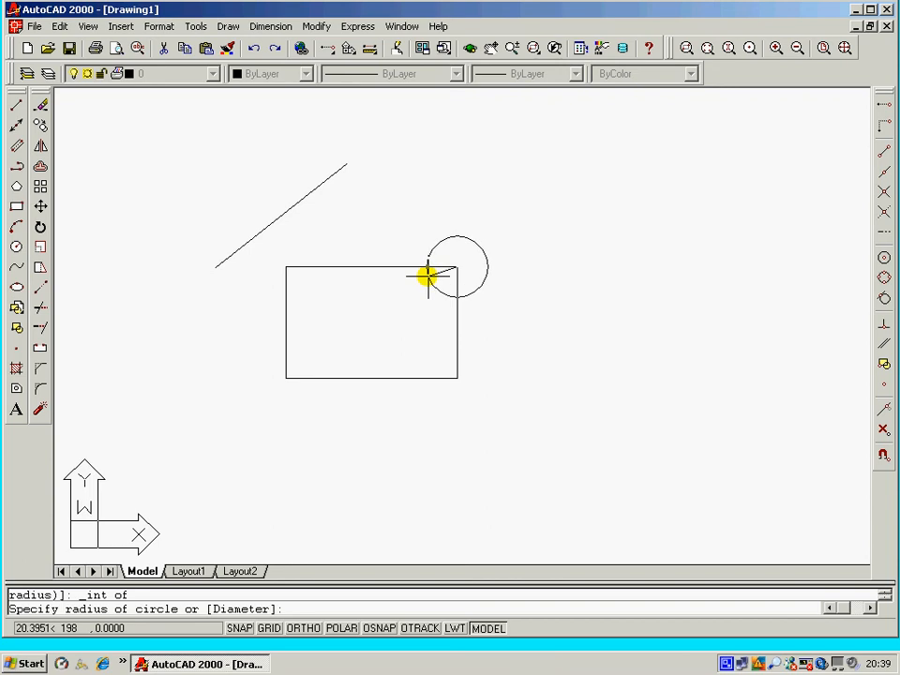
{"action": "left_click", "coordinate": [428, 275]}
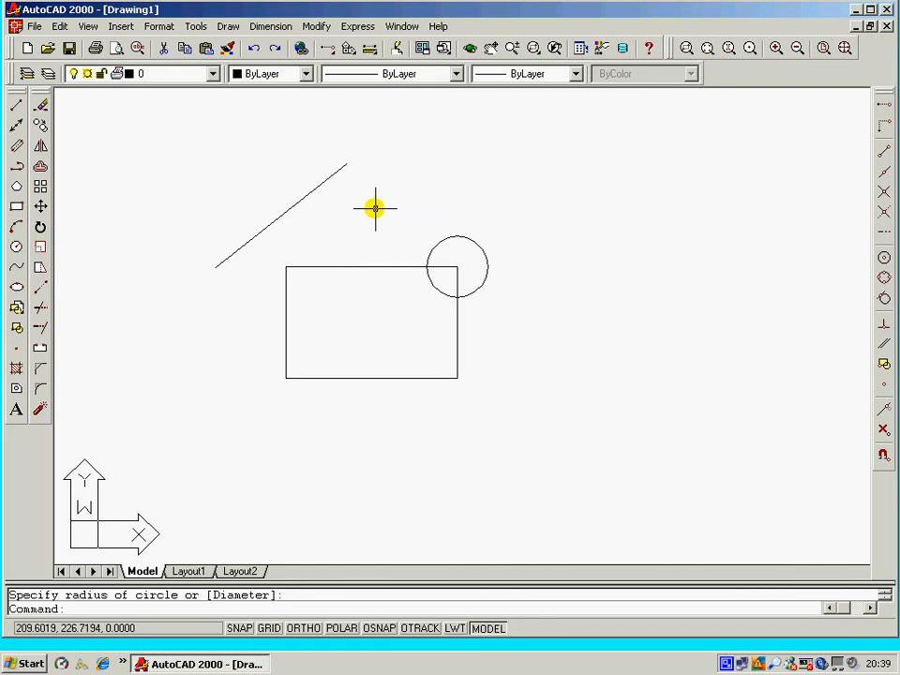
Repeat the Circle command and draw a circle centered on the rectangle's lower-left corner with an intersection snap.
{"action": "right_click", "coordinate": [514, 188]}
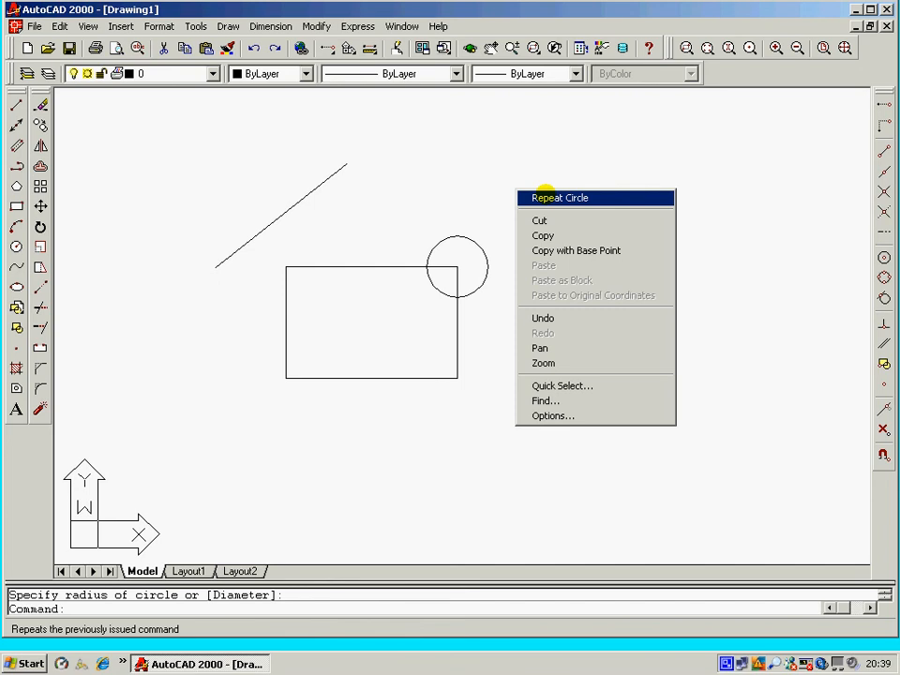
{"action": "left_click", "coordinate": [553, 198]}
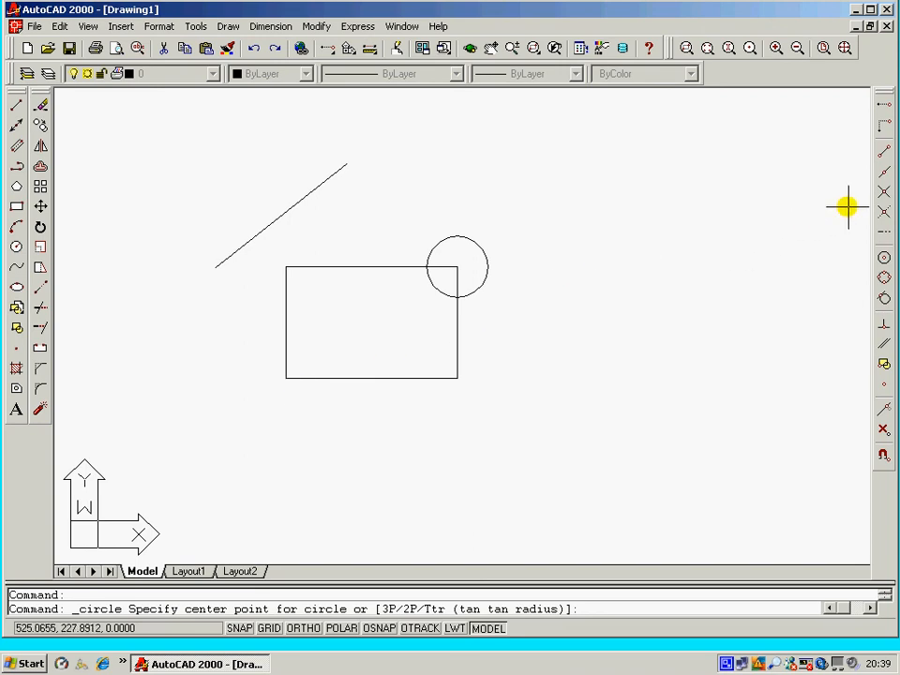
{"action": "left_click", "coordinate": [884, 191]}
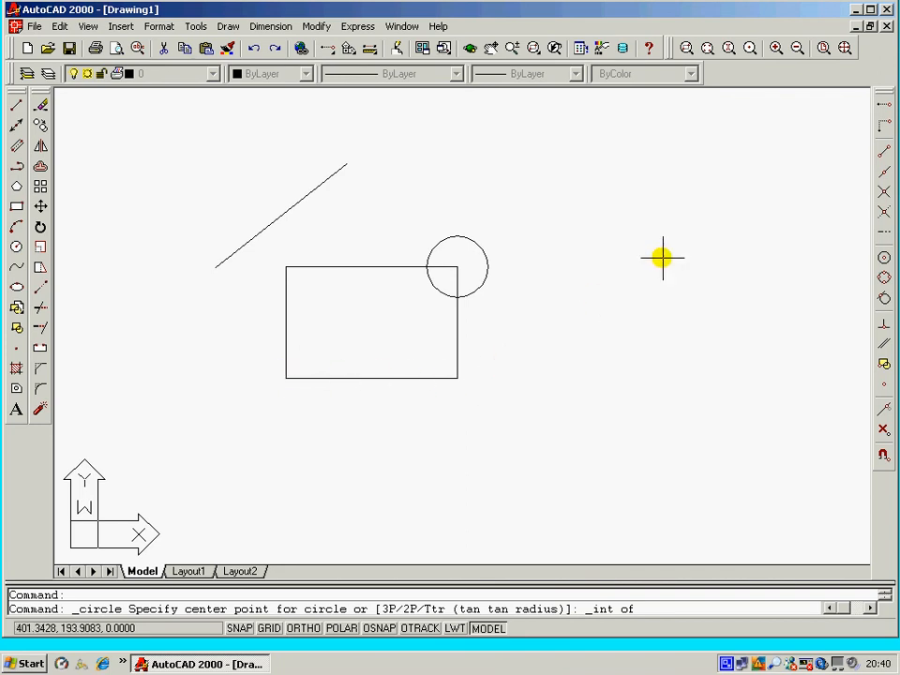
{"action": "left_click", "coordinate": [885, 190]}
{"action": "left_click", "coordinate": [885, 190]}
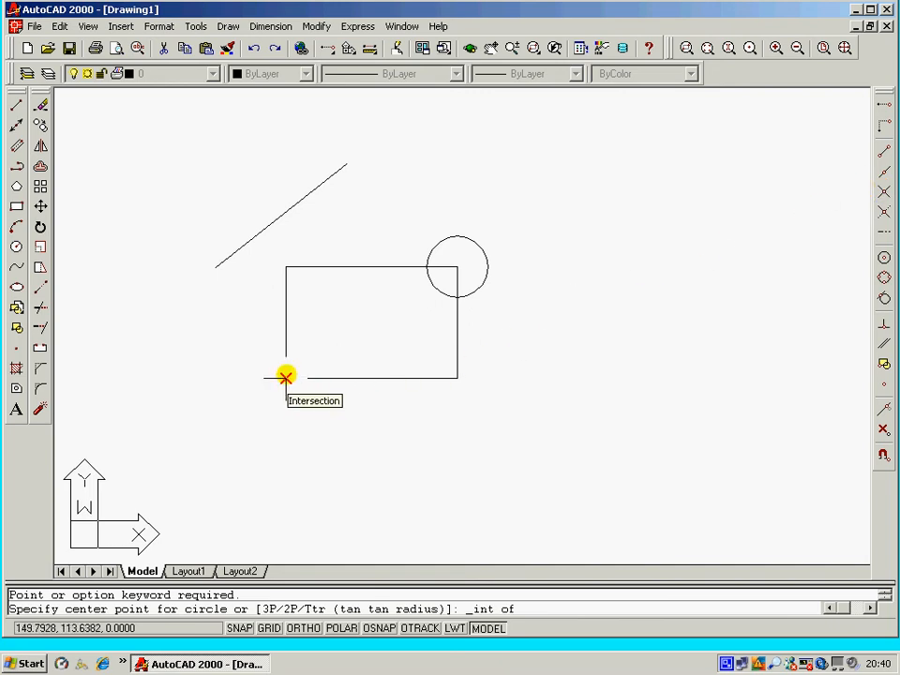
{"action": "left_click", "coordinate": [286, 377]}
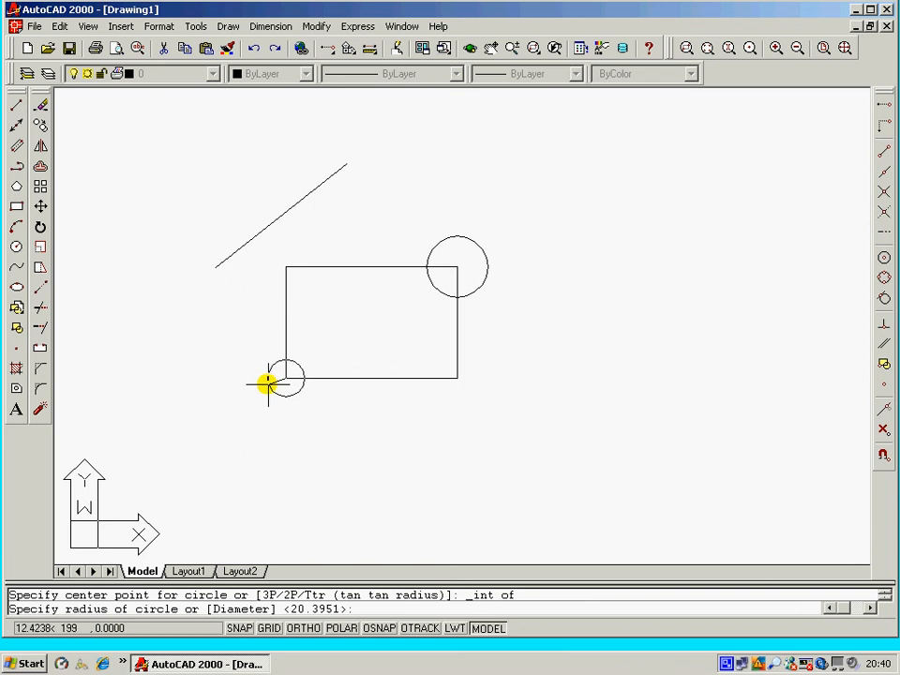
{"action": "left_click", "coordinate": [268, 384]}
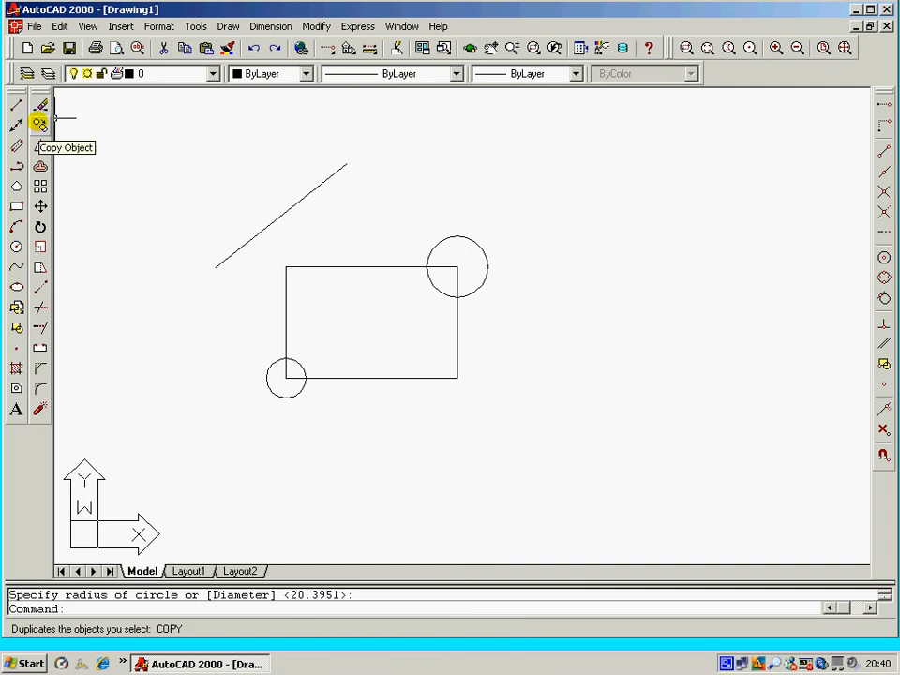
Copy the diagonal line to the right, snapping to its upper endpoint as the base point.
{"action": "left_click", "coordinate": [39, 123]}
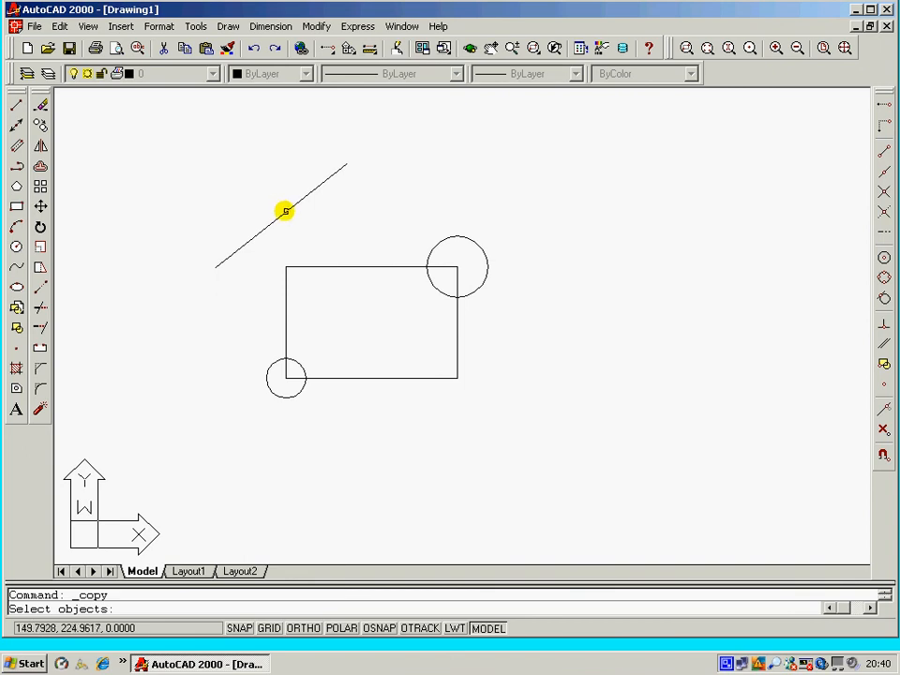
{"action": "left_click", "coordinate": [285, 211]}
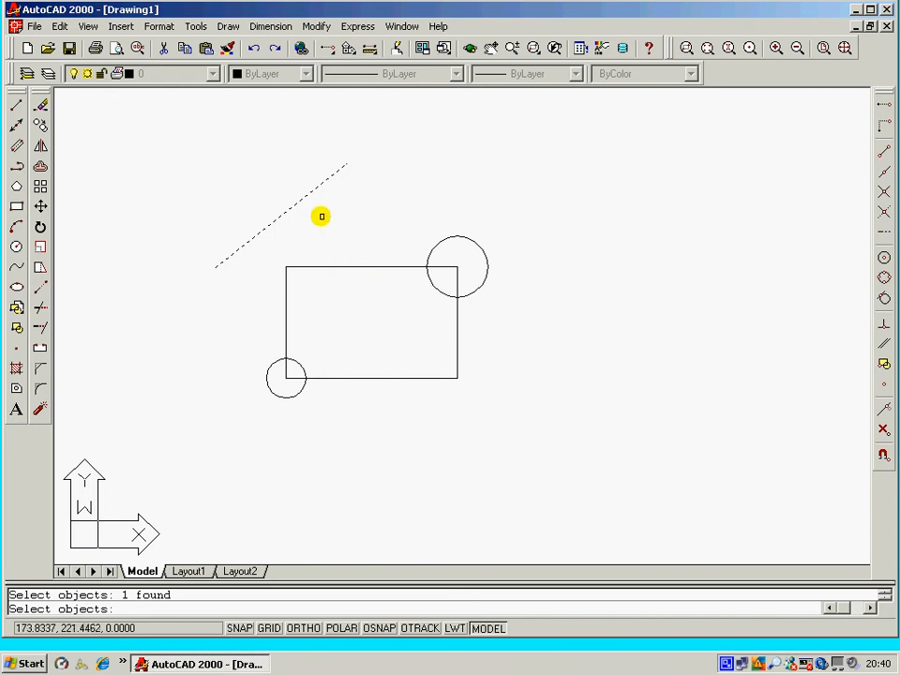
{"action": "key", "text": "Return"}
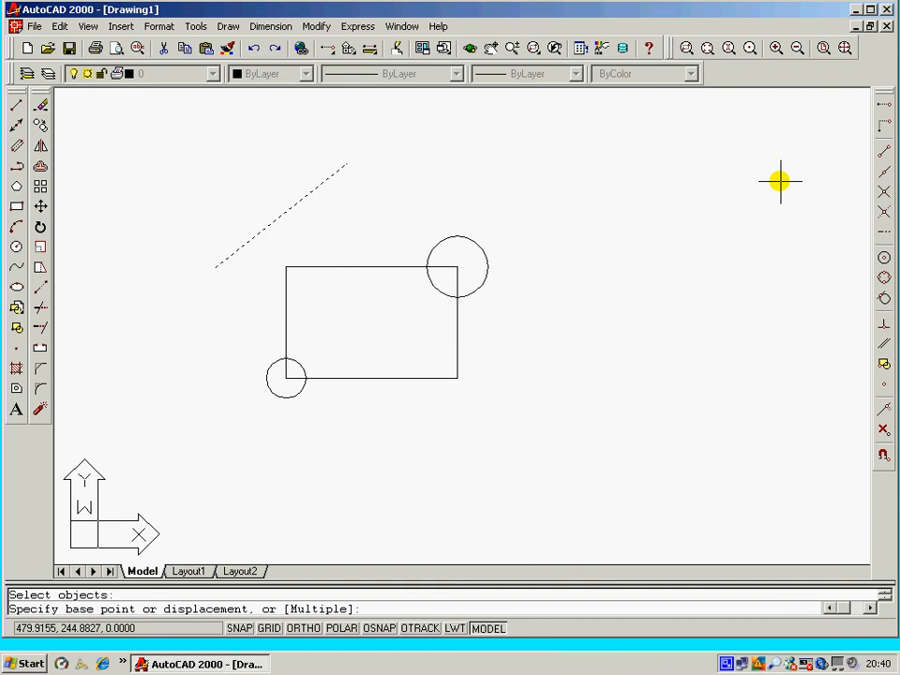
{"action": "left_click", "coordinate": [885, 150]}
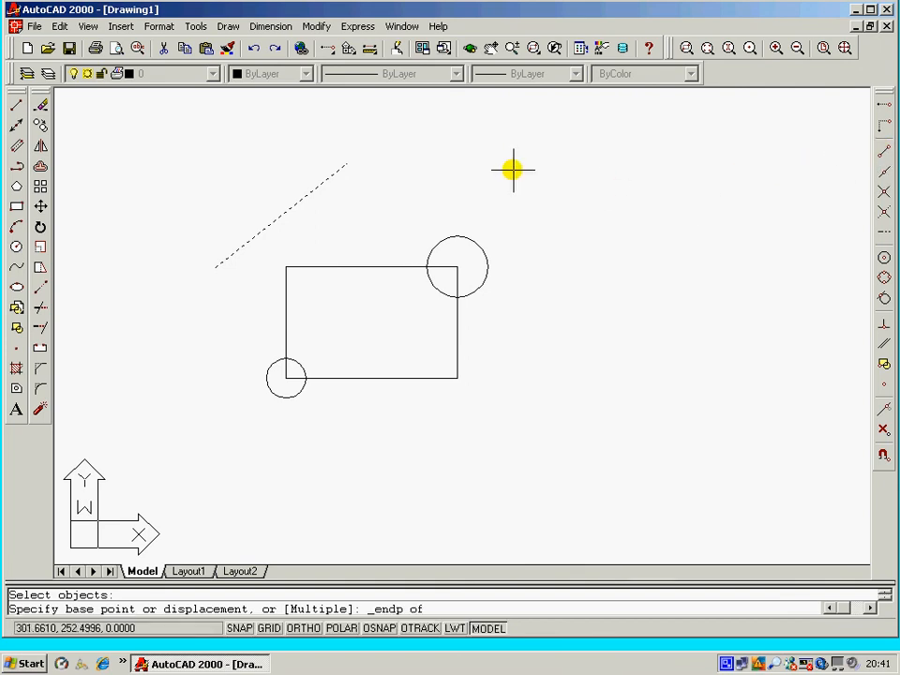
{"action": "left_click", "coordinate": [346, 163]}
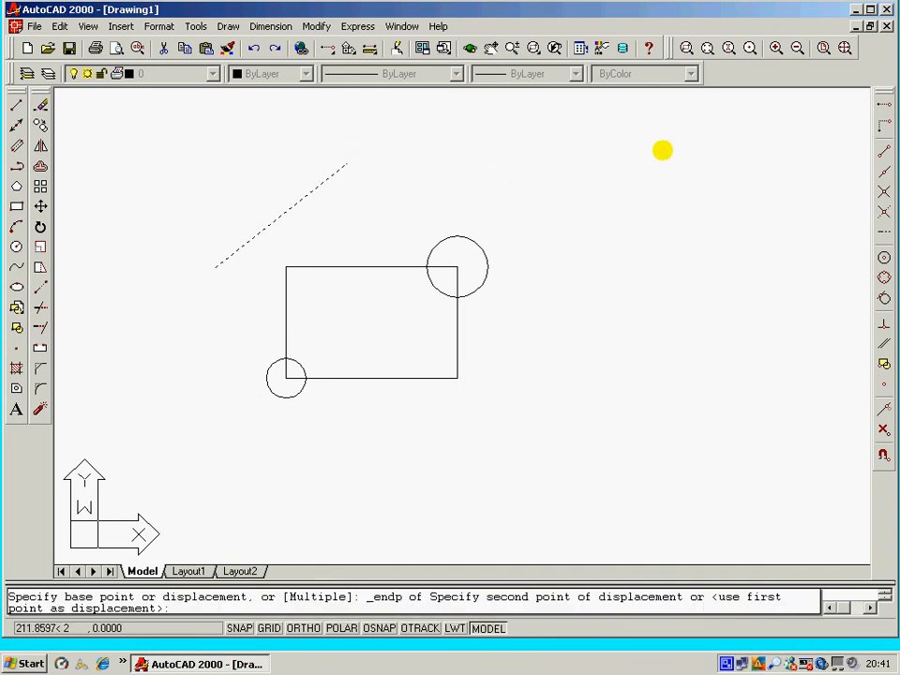
{"action": "left_click", "coordinate": [663, 148]}
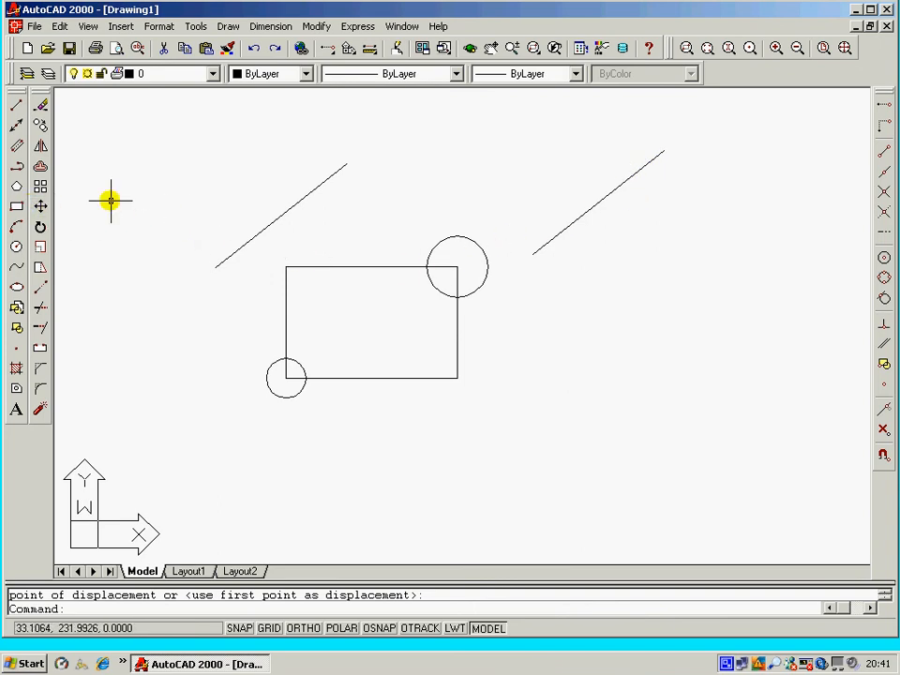
Repeat the copy command to copy the circle at the rectangle's upper-right corner to the right.
{"action": "right_click", "coordinate": [192, 173]}
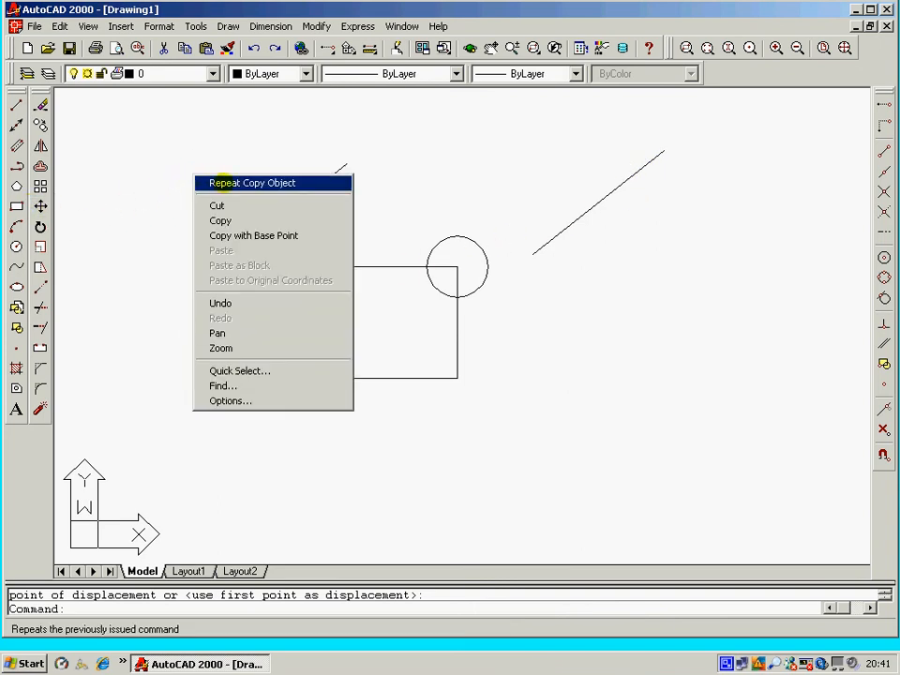
{"action": "left_click", "coordinate": [228, 182]}
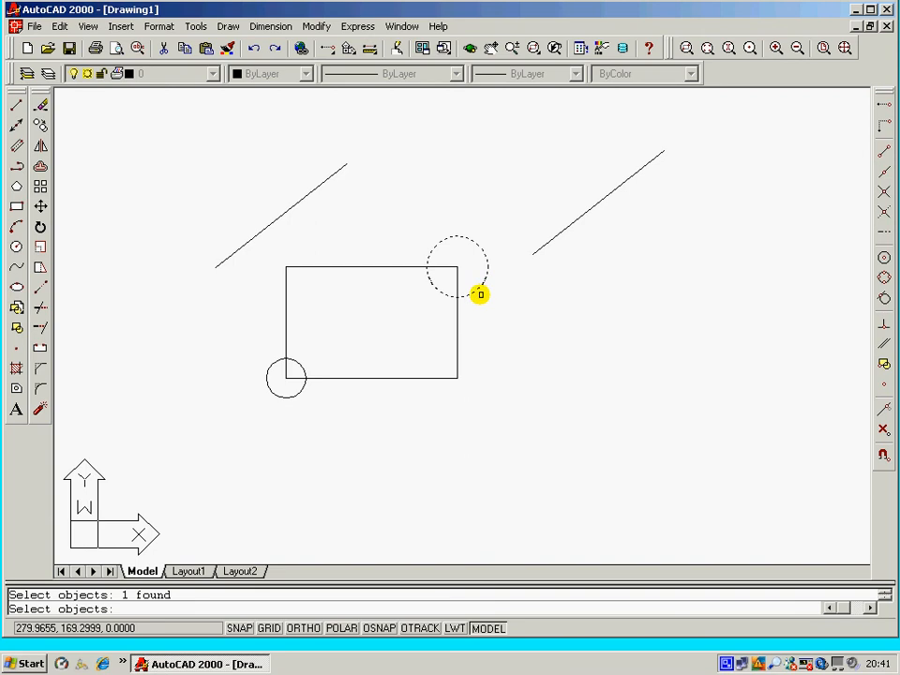
{"action": "key", "text": "Return"}
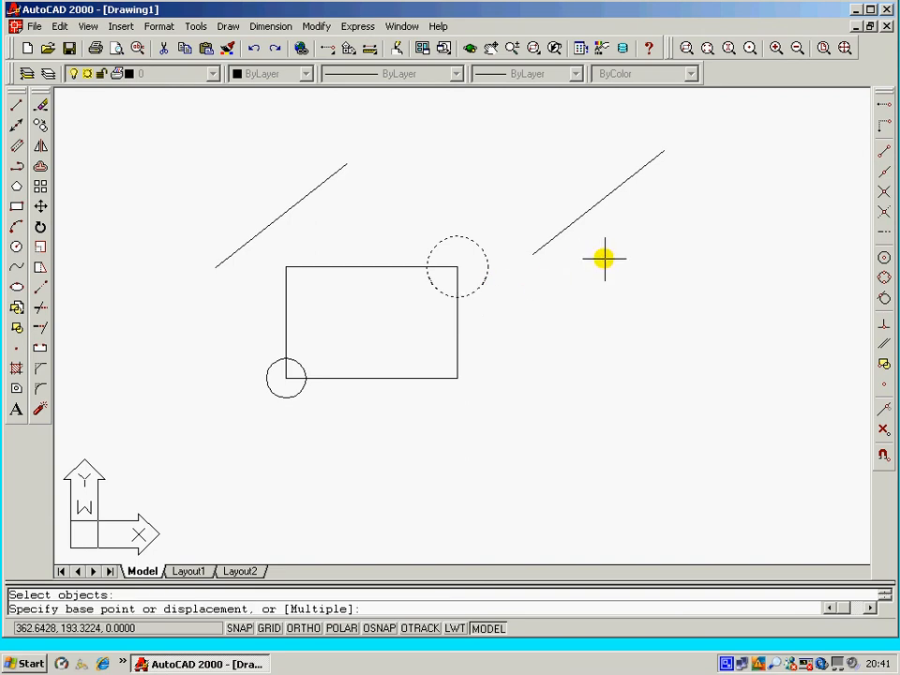
{"action": "left_click", "coordinate": [473, 263]}
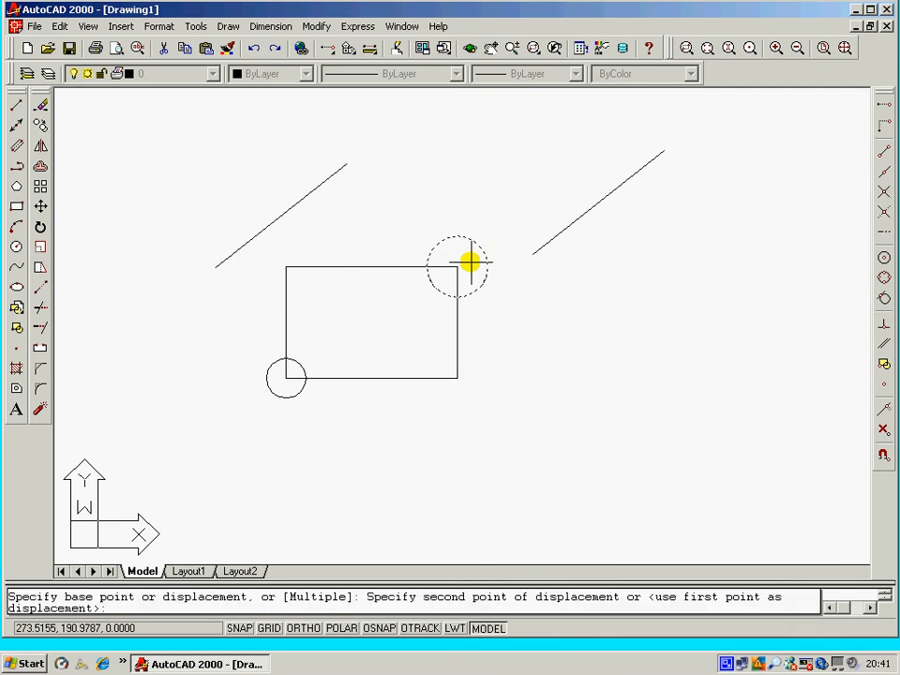
{"action": "left_click", "coordinate": [631, 293]}
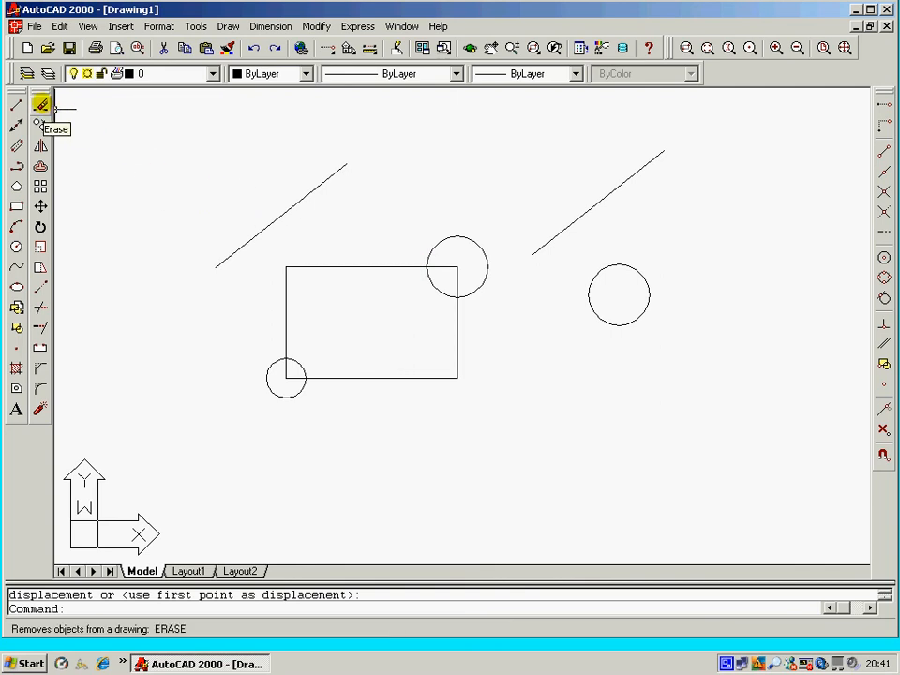
Erase the copied diagonal line on the right.
{"action": "left_click", "coordinate": [42, 107]}
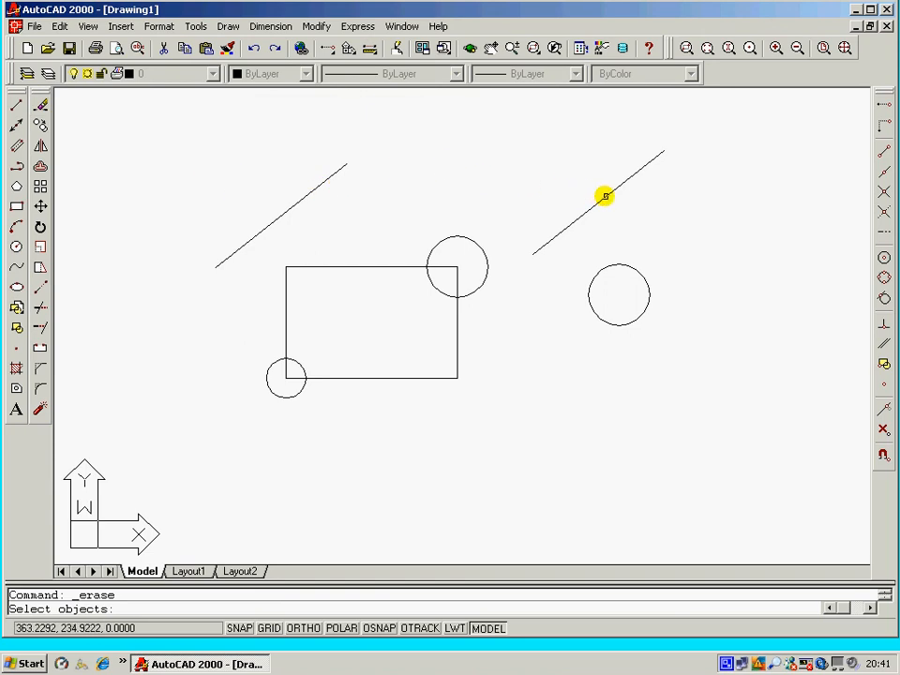
{"action": "left_click", "coordinate": [606, 196]}
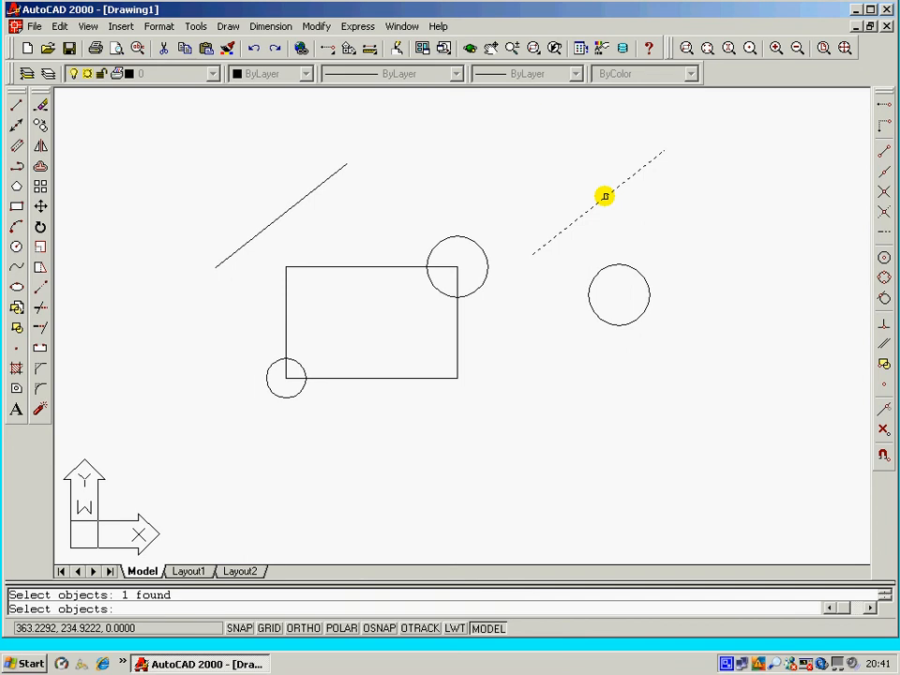
{"action": "key", "text": "Return"}
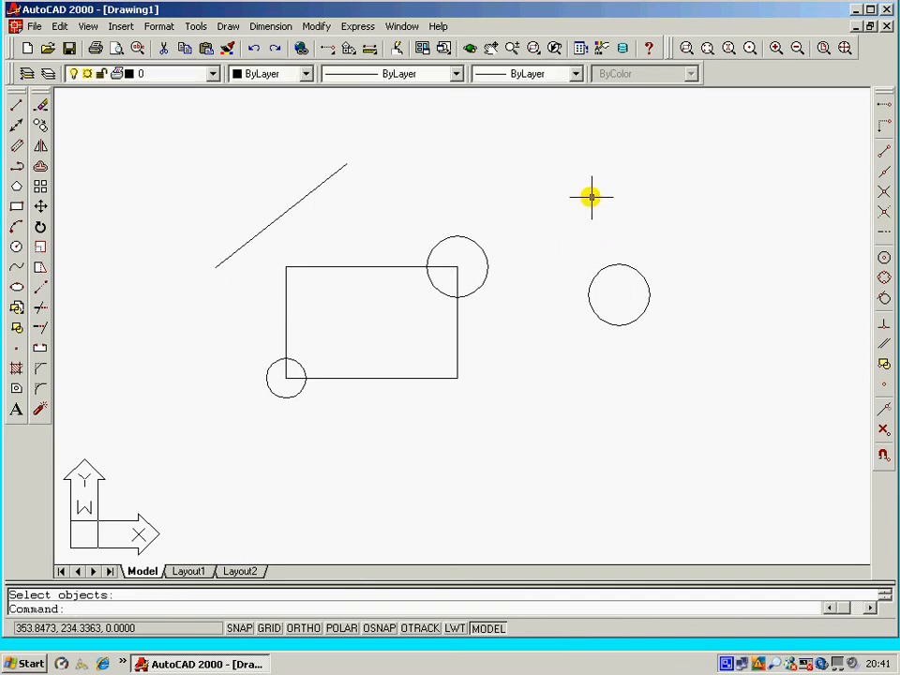
Repeat Erase and delete the copied circle on the right.
{"action": "right_click", "coordinate": [592, 197]}
{"action": "left_click", "coordinate": [619, 204]}
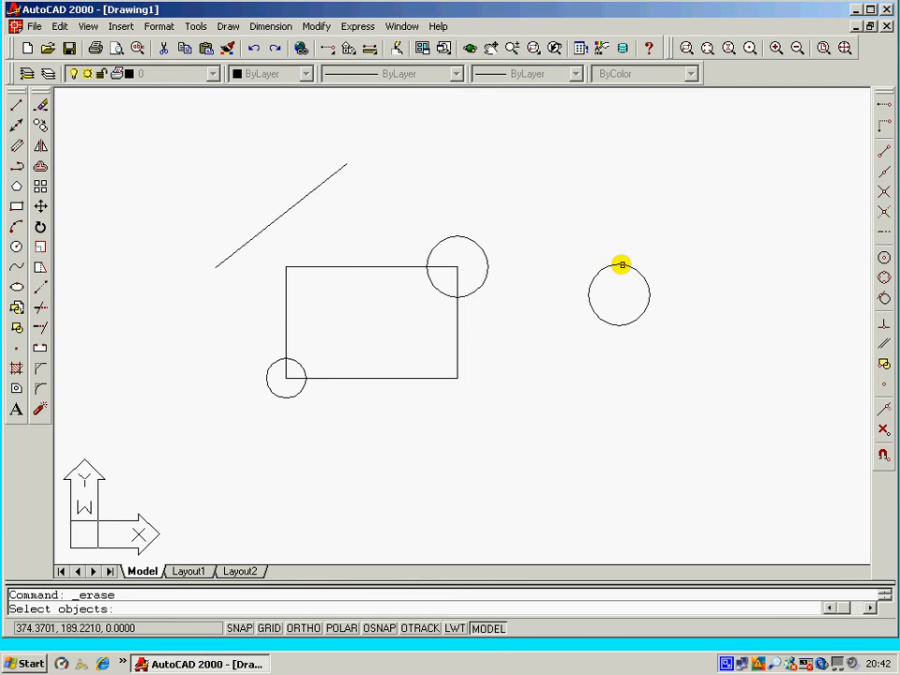
{"action": "left_click", "coordinate": [622, 265]}
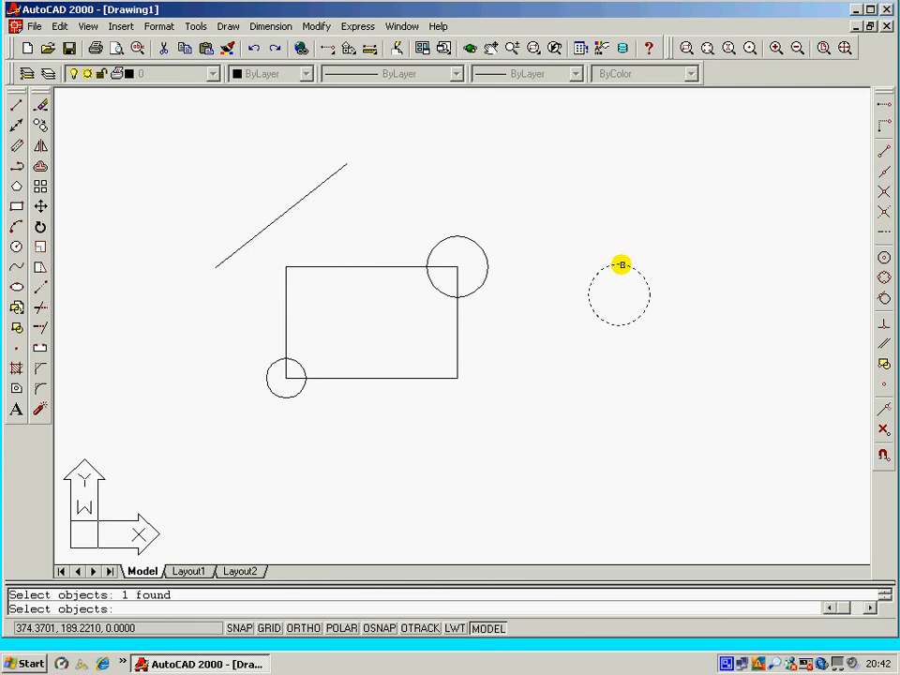
{"action": "key", "text": "Return"}
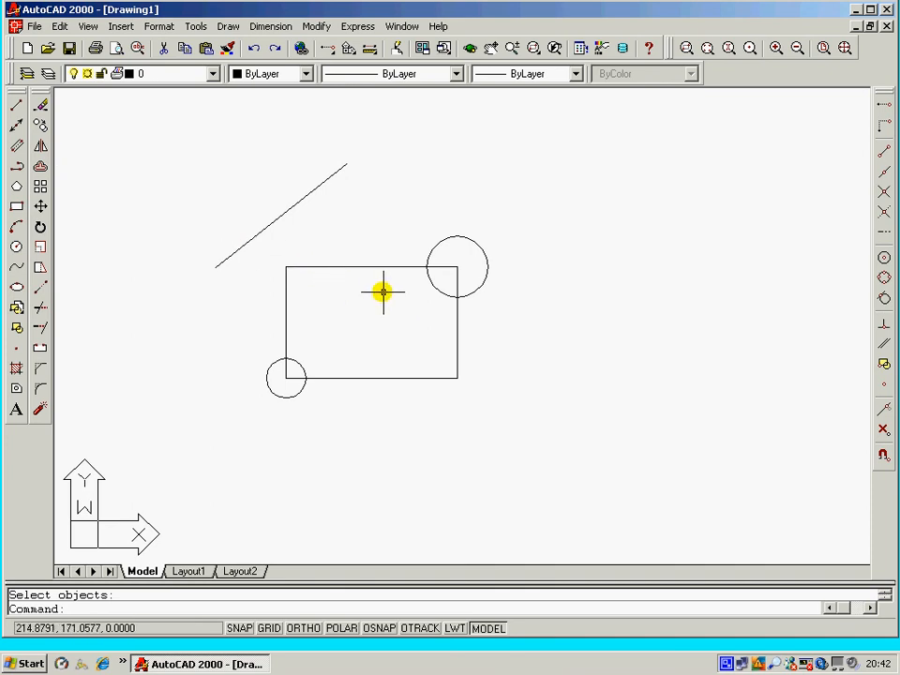
Pan and zoom around the drawing, then zoom to display the entire drawing.
{"action": "mouse_move", "coordinate": [380, 287]}
{"action": "middle_mouse_down"}
{"action": "mouse_move", "coordinate": [489, 291]}
{"action": "mouse_move", "coordinate": [557, 267]}
{"action": "mouse_move", "coordinate": [620, 278]}
{"action": "middle_mouse_up"}
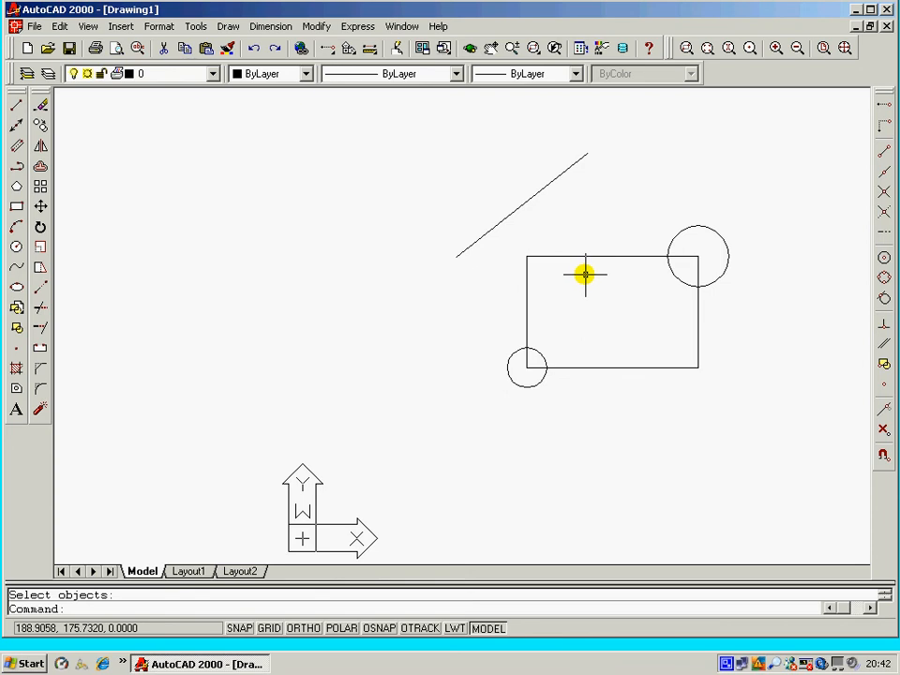
{"action": "mouse_move", "coordinate": [585, 274]}
{"action": "middle_mouse_down"}
{"action": "mouse_move", "coordinate": [357, 267]}
{"action": "mouse_move", "coordinate": [459, 398]}
{"action": "mouse_move", "coordinate": [614, 200]}
{"action": "mouse_move", "coordinate": [291, 308]}
{"action": "mouse_move", "coordinate": [587, 241]}
{"action": "middle_mouse_up"}
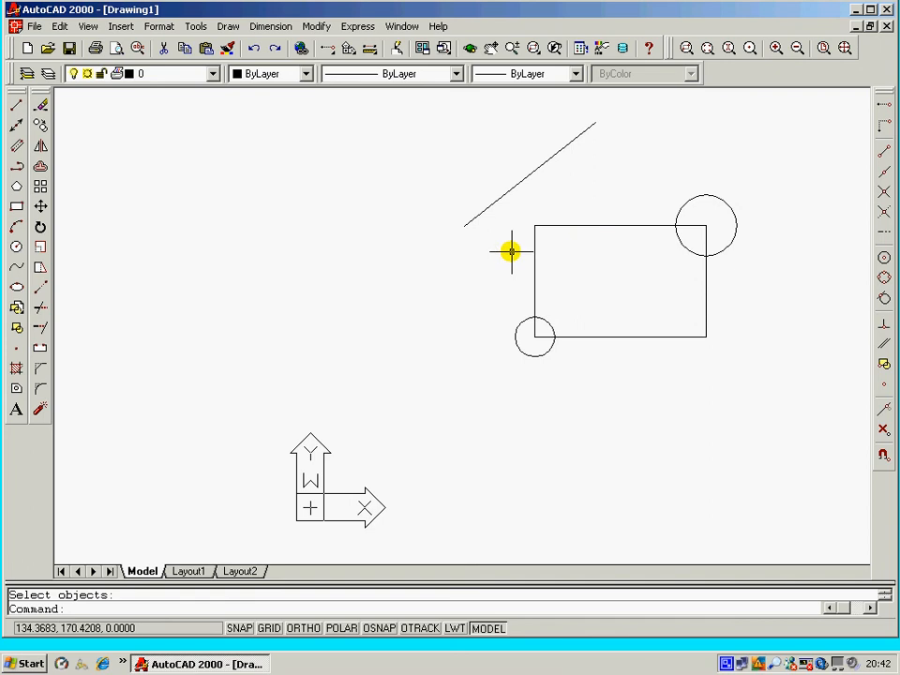
{"action": "scroll", "coordinate": [539, 250], "scroll_direction": "up", "scroll_amount": 3}
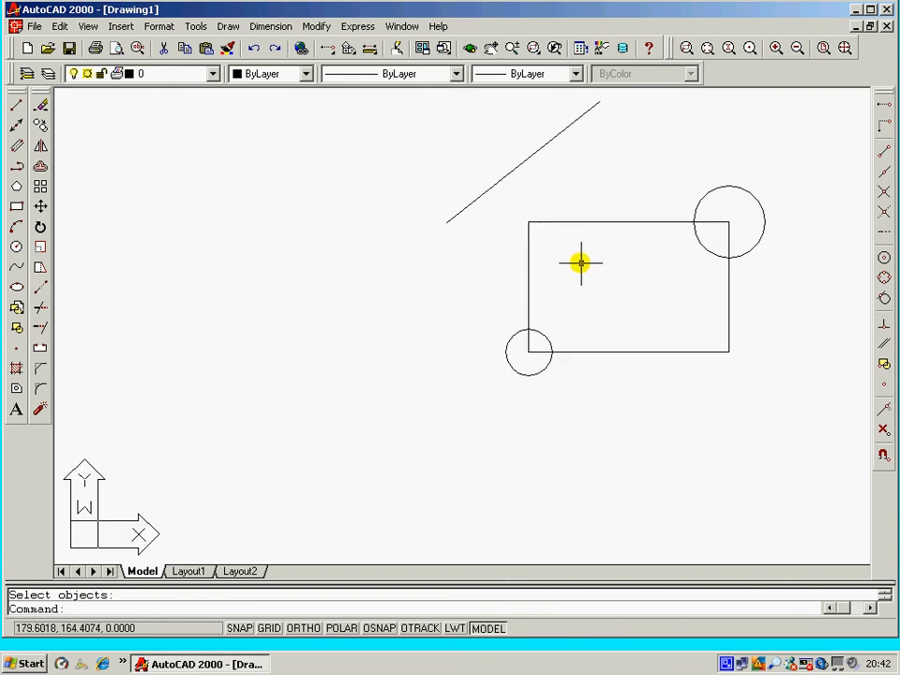
{"action": "middle_click_drag", "start_coordinate": [580, 263], "coordinate": [498, 308]}
{"action": "scroll", "coordinate": [498, 302], "scroll_direction": "up", "scroll_amount": 3}
{"action": "scroll", "coordinate": [498, 301], "scroll_direction": "down", "scroll_amount": 5}
{"action": "scroll", "coordinate": [494, 296], "scroll_direction": "down", "scroll_amount": 4}
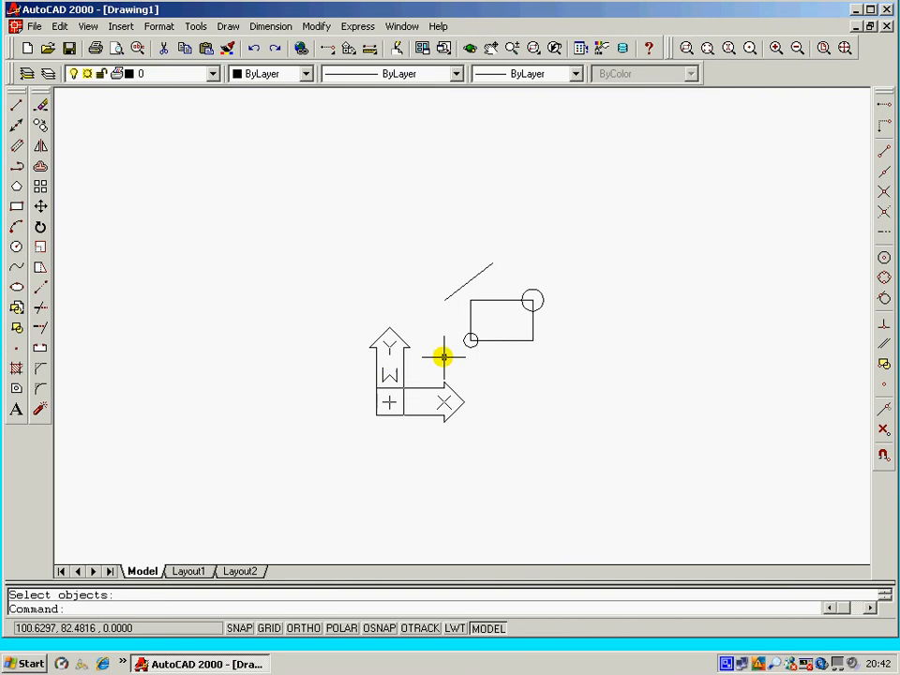
{"action": "scroll", "coordinate": [498, 312], "scroll_direction": "up", "scroll_amount": 3}
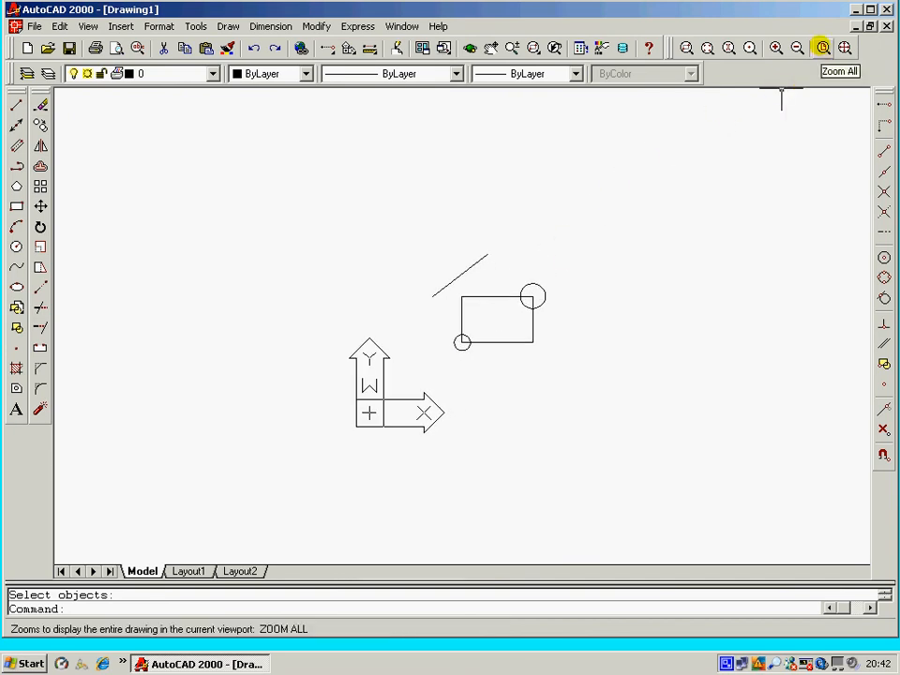
{"action": "left_click", "coordinate": [823, 47]}
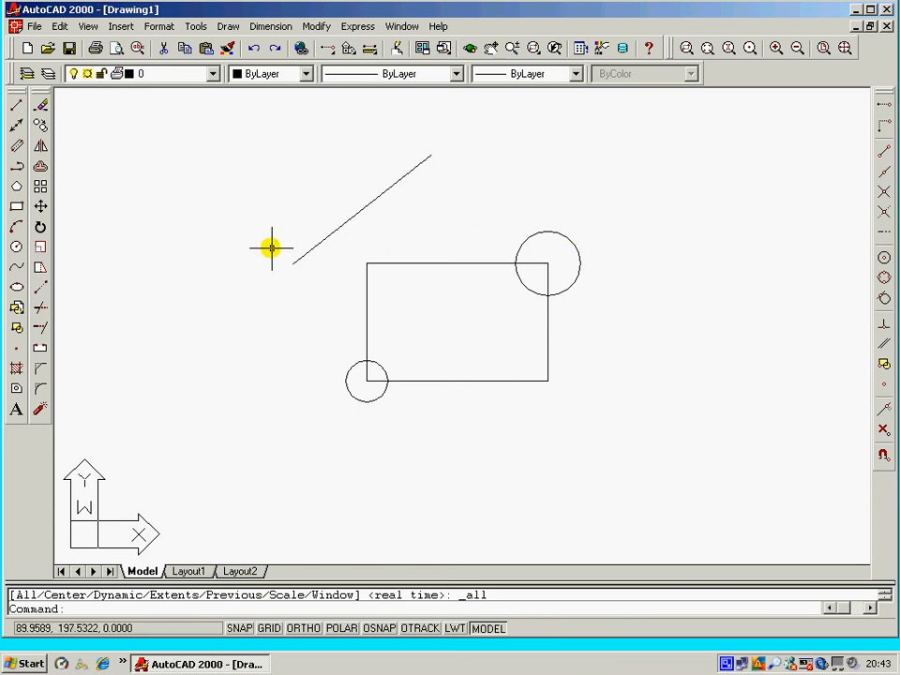
{"action": "middle_click_drag", "start_coordinate": [427, 287], "coordinate": [611, 303]}
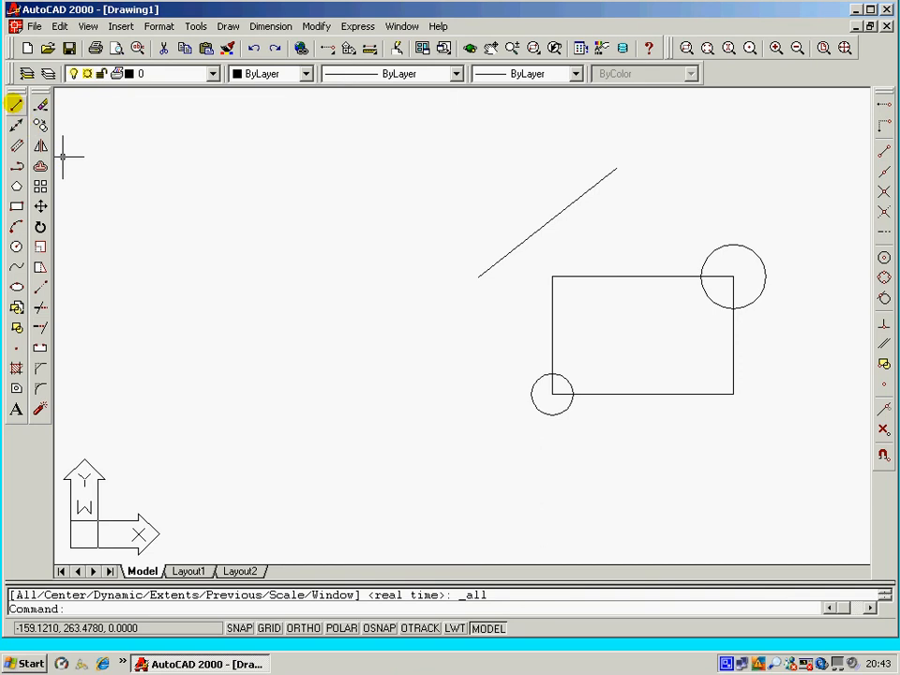
Draw a wavy vertical profile of short connected line segments in the upper-left area of the drawing.
{"action": "left_click", "coordinate": [16, 105]}
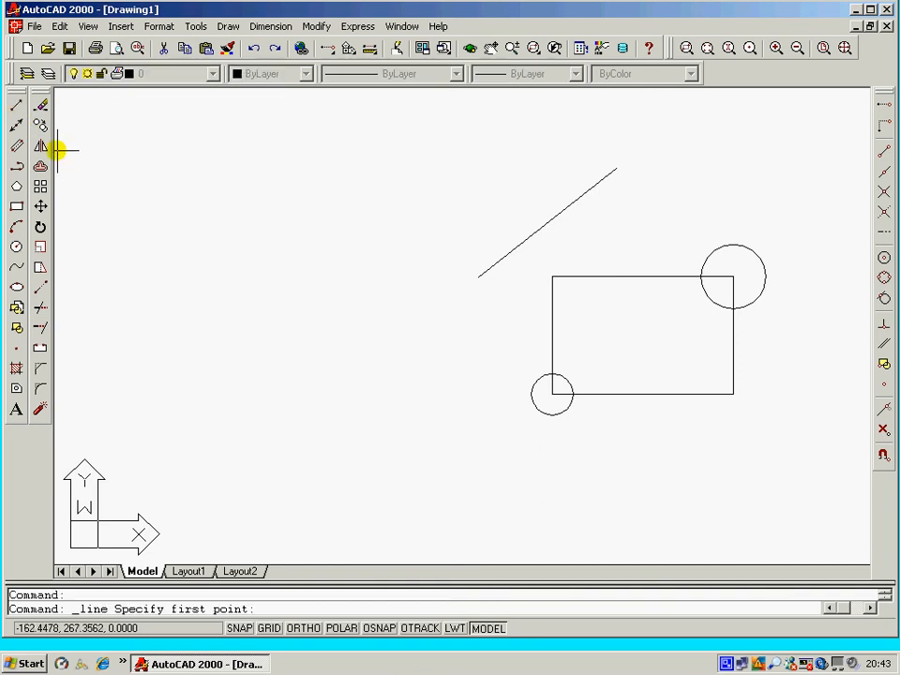
{"action": "left_click", "coordinate": [211, 182]}
{"action": "left_click", "coordinate": [221, 187]}
{"action": "left_click", "coordinate": [223, 188]}
{"action": "left_click", "coordinate": [224, 192]}
{"action": "left_click", "coordinate": [222, 199]}
{"action": "left_click", "coordinate": [221, 205]}
{"action": "left_click", "coordinate": [217, 210]}
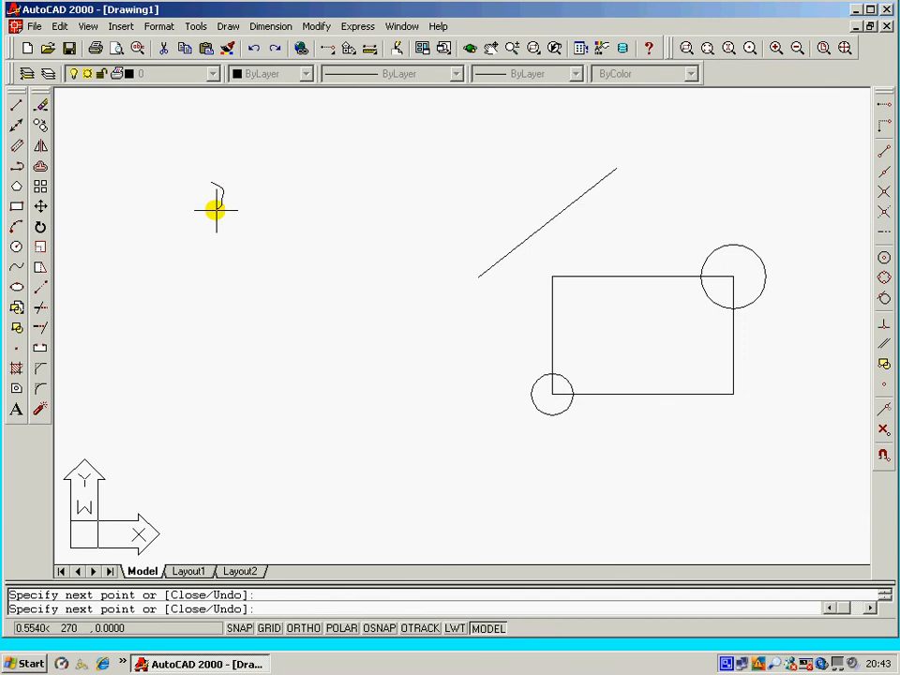
{"action": "left_click", "coordinate": [212, 218]}
{"action": "left_click", "coordinate": [215, 233]}
{"action": "left_click", "coordinate": [218, 237]}
{"action": "left_click", "coordinate": [220, 242]}
{"action": "left_click", "coordinate": [213, 248]}
{"action": "left_click", "coordinate": [209, 251]}
{"action": "left_click", "coordinate": [188, 254]}
{"action": "left_click", "coordinate": [189, 281]}
{"action": "left_click", "coordinate": [193, 283]}
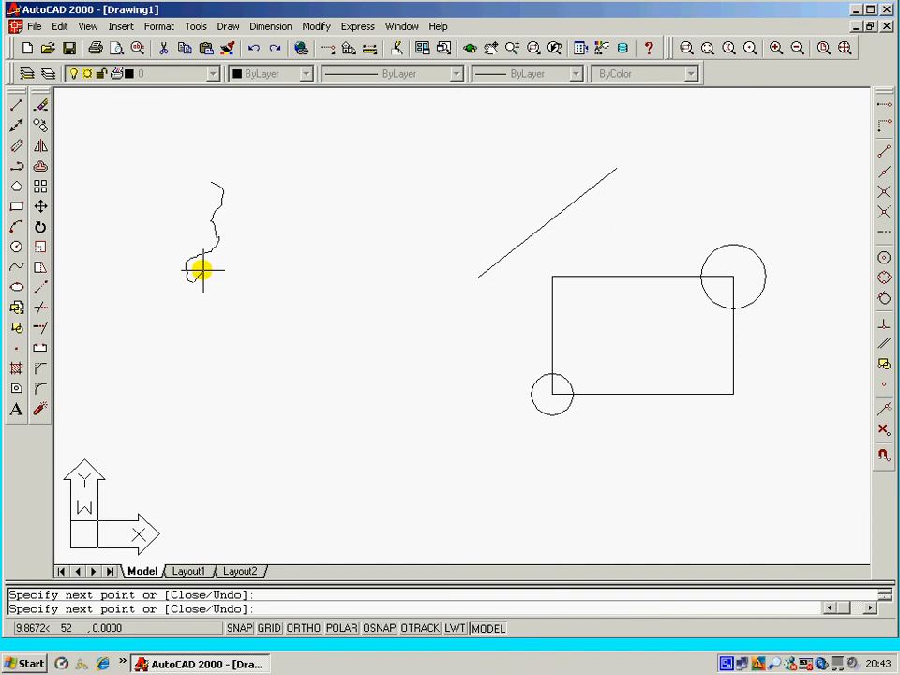
{"action": "right_click", "coordinate": [202, 268]}
{"action": "left_click", "coordinate": [216, 279]}
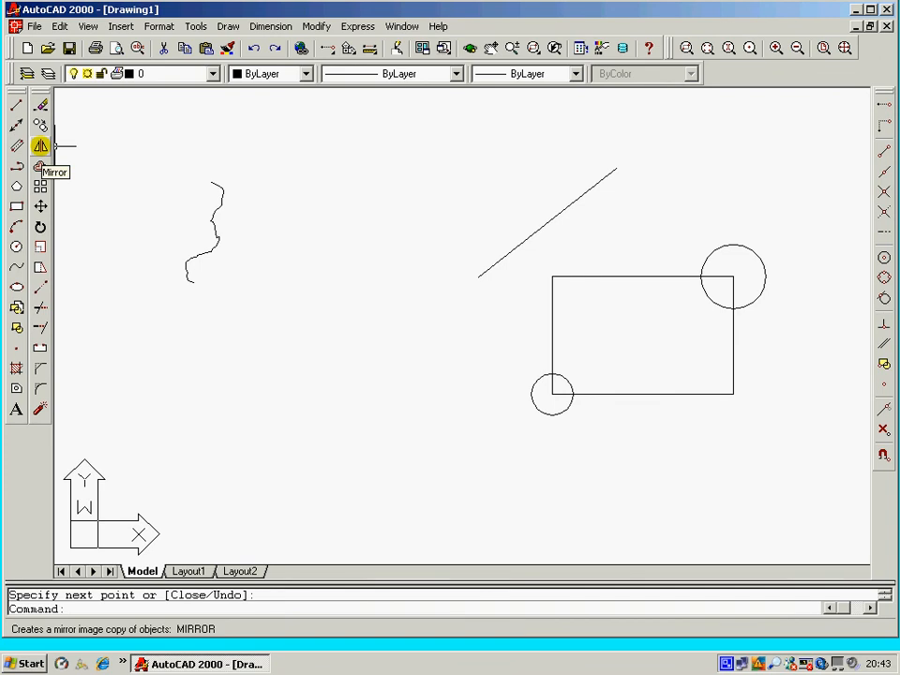
Mirror the wavy profile about a vertical mirror line to its right, keeping the source objects.
{"action": "left_click", "coordinate": [40, 147]}
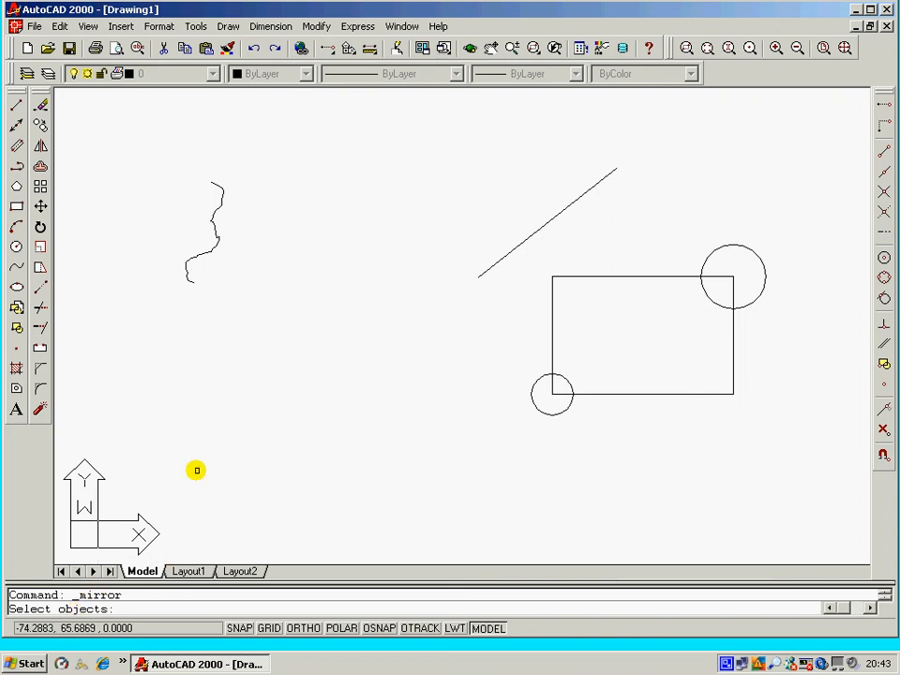
{"action": "left_click", "coordinate": [229, 174]}
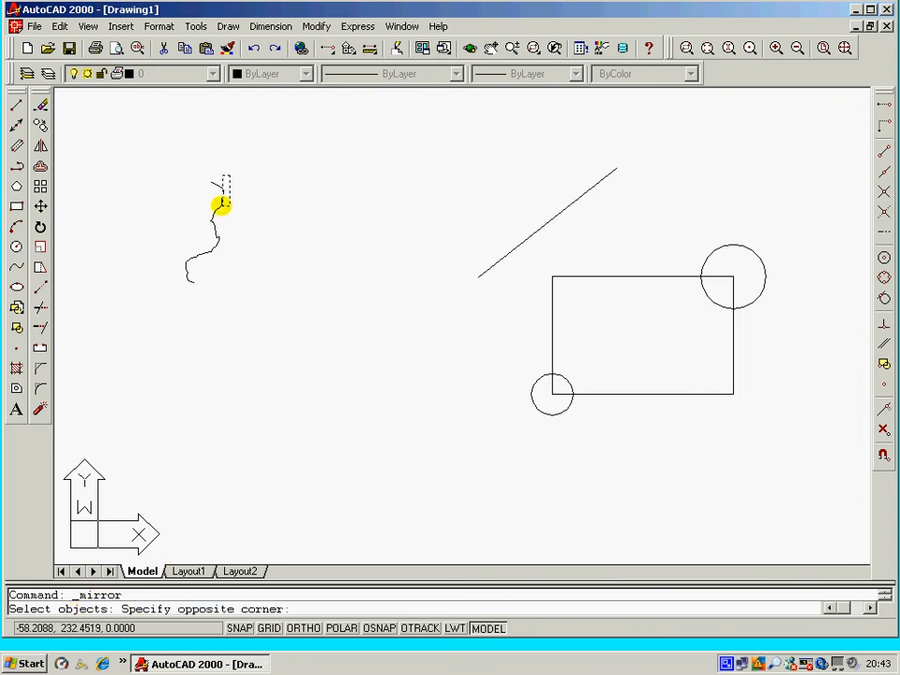
{"action": "left_click", "coordinate": [177, 289]}
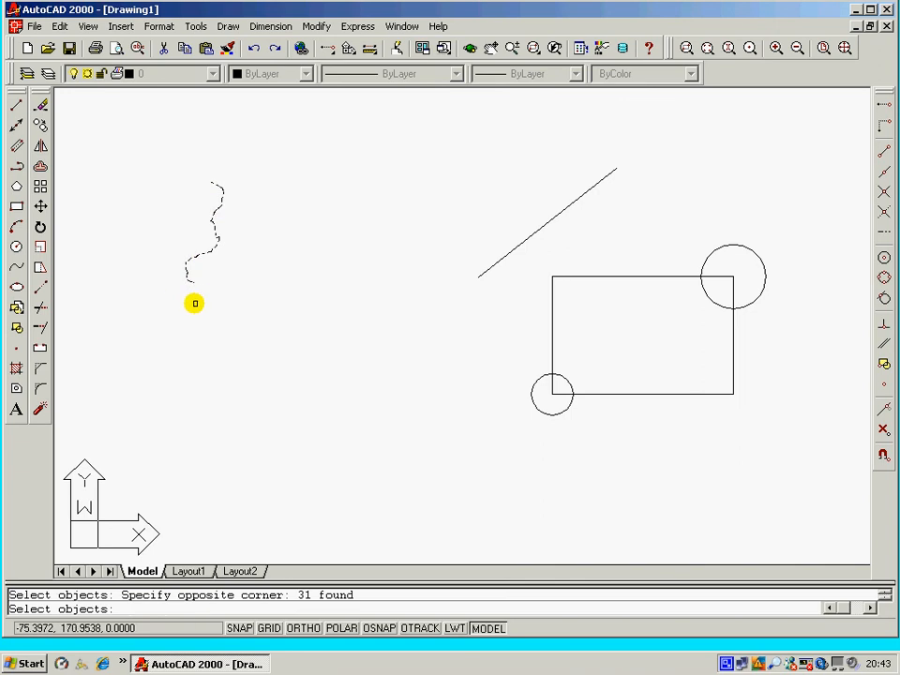
{"action": "key", "text": "Return"}
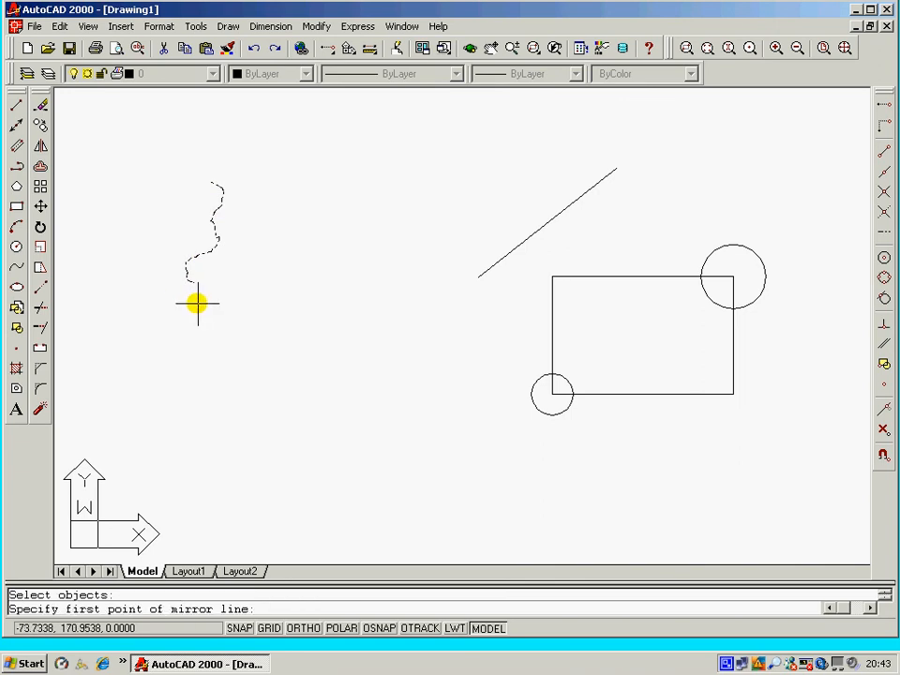
{"action": "left_click", "coordinate": [247, 289]}
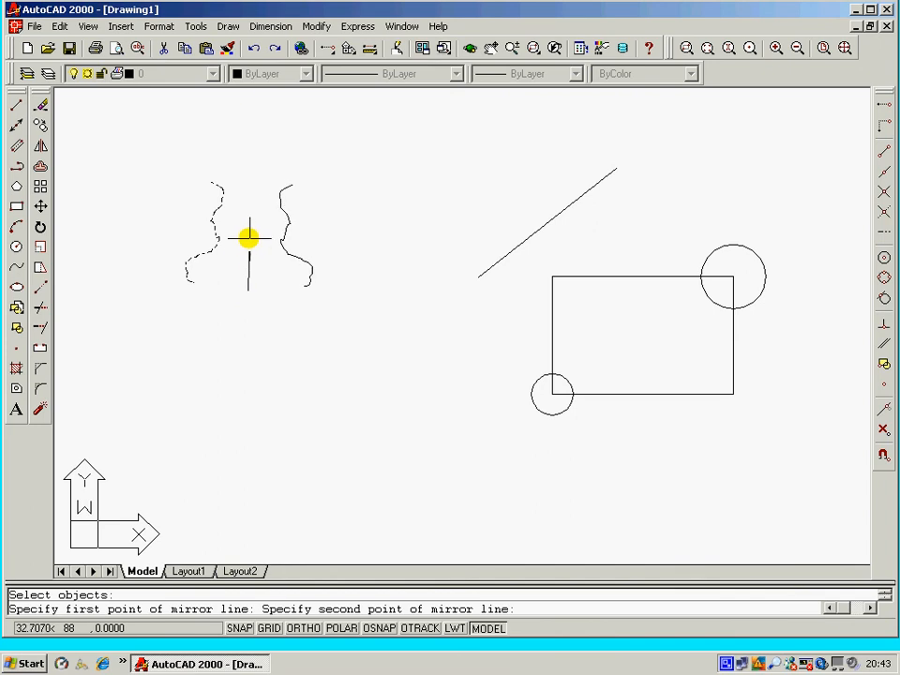
{"action": "left_click", "coordinate": [247, 139]}
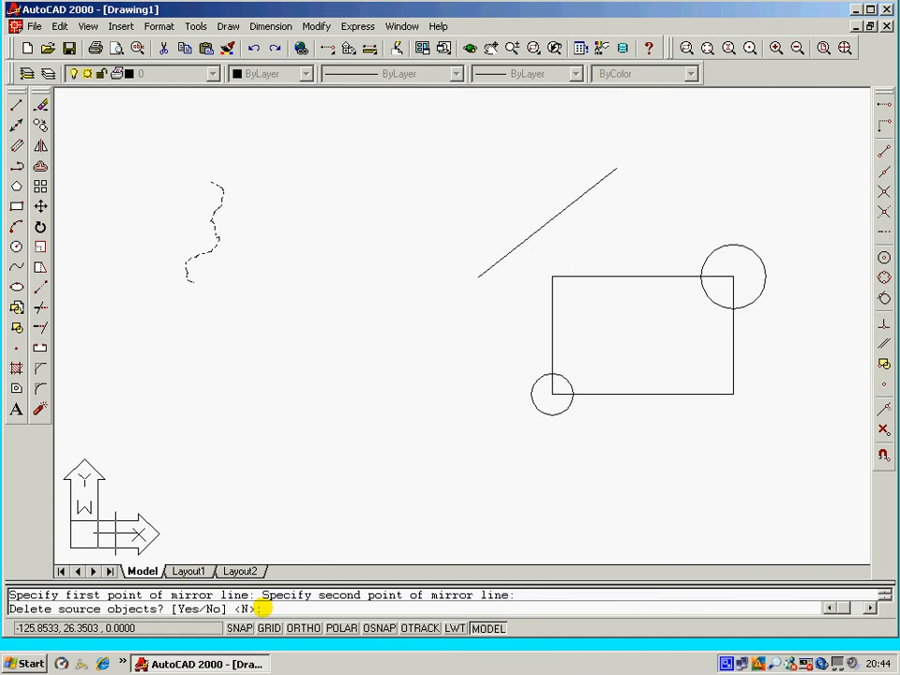
{"action": "key", "text": "Return"}
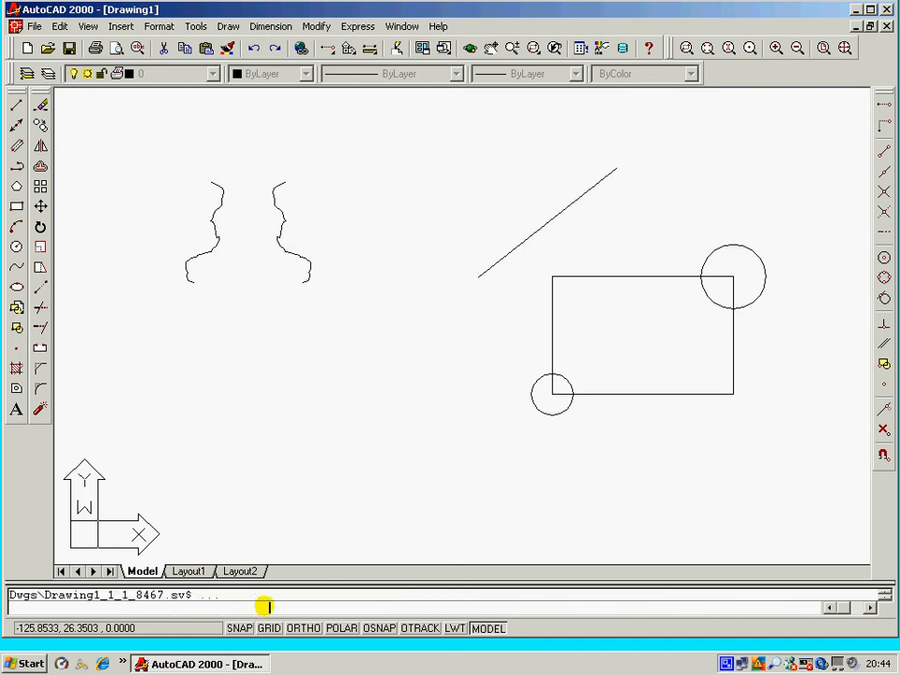